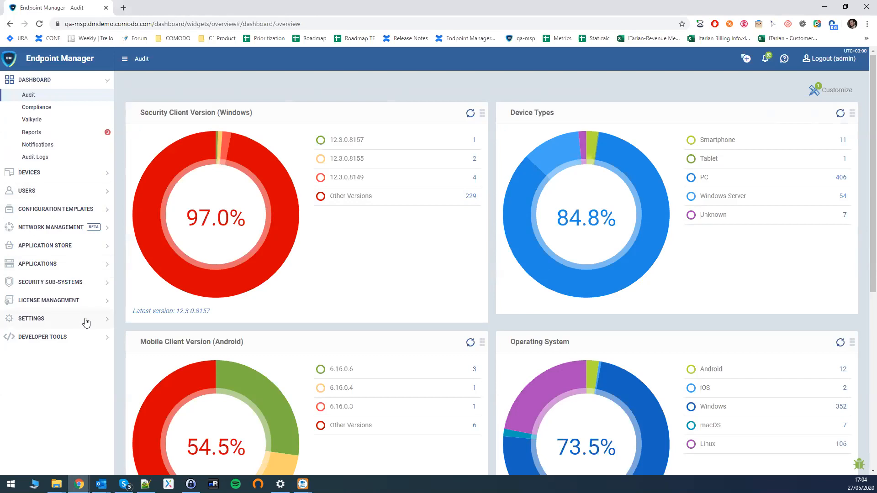
- Open the Portal Set-Up Account Security settings and make them editable
click(34, 320)
click(34, 274)
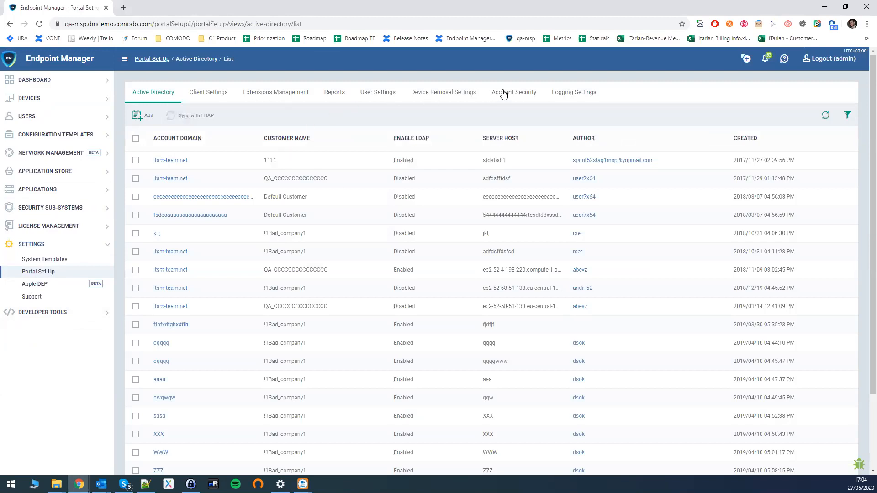
click(502, 94)
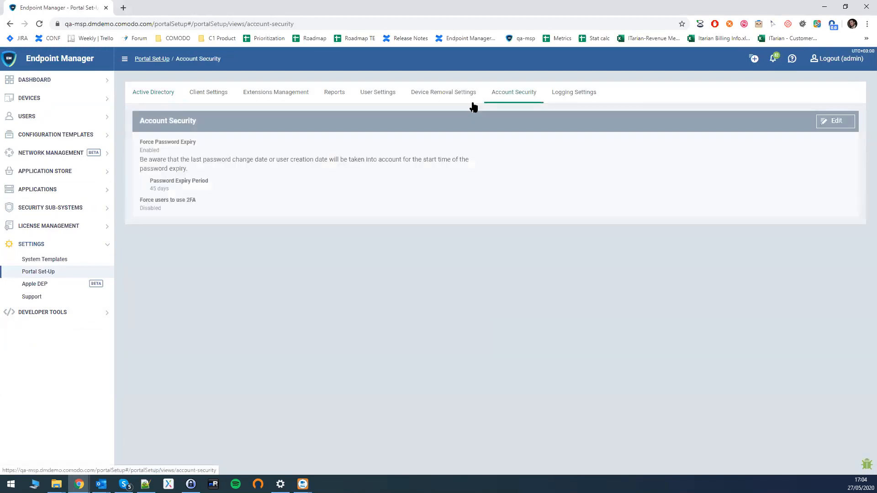
click(837, 127)
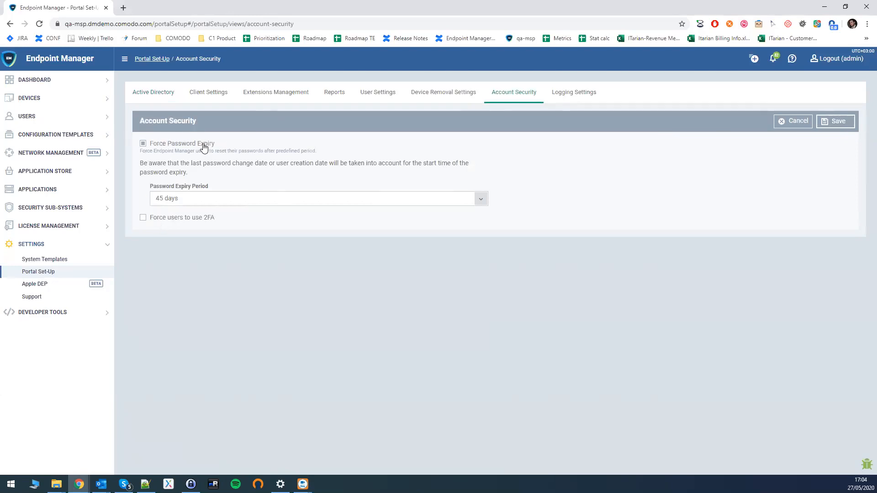
- Toggle forced password expiry off and on, then show the expiry period choices
click(143, 144)
click(142, 145)
drag(141, 164, 357, 165)
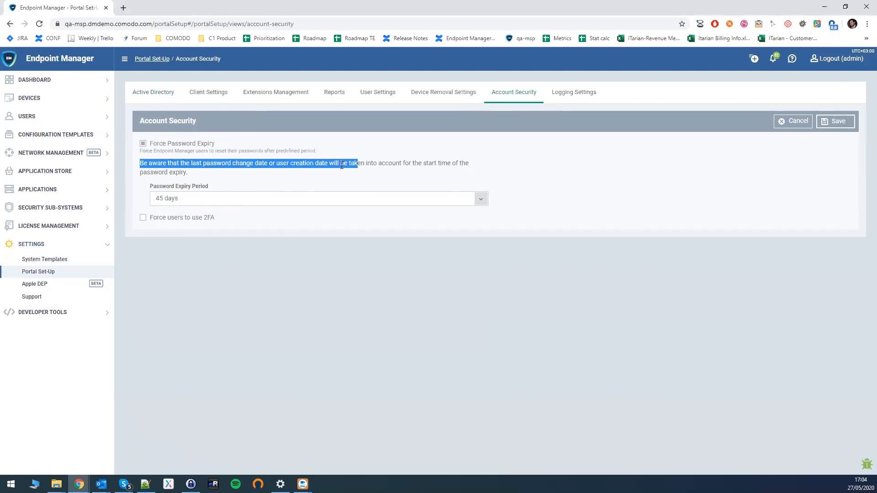
click(238, 198)
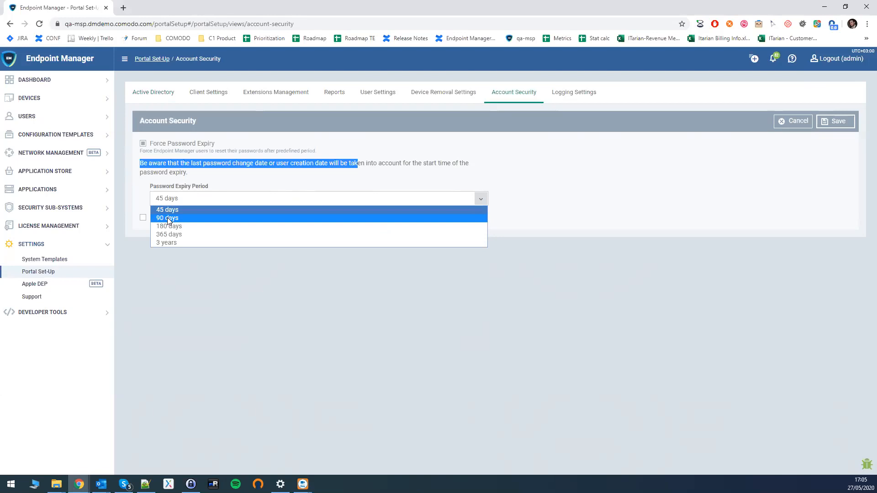
- Try a 90-day password expiry period, then set it back to 45 days
click(198, 211)
click(181, 200)
click(172, 217)
click(172, 203)
click(169, 211)
click(164, 199)
click(172, 210)
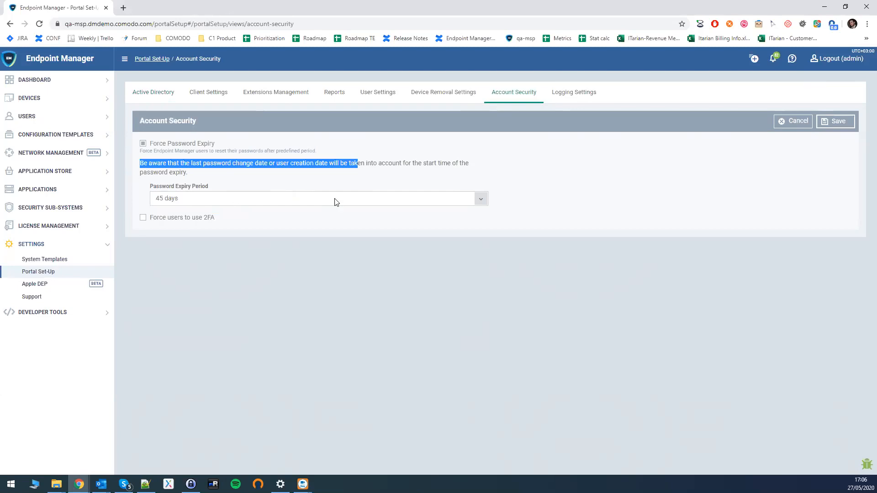
- Save the Account Security settings and bring the other user's dashboard window forward
click(833, 124)
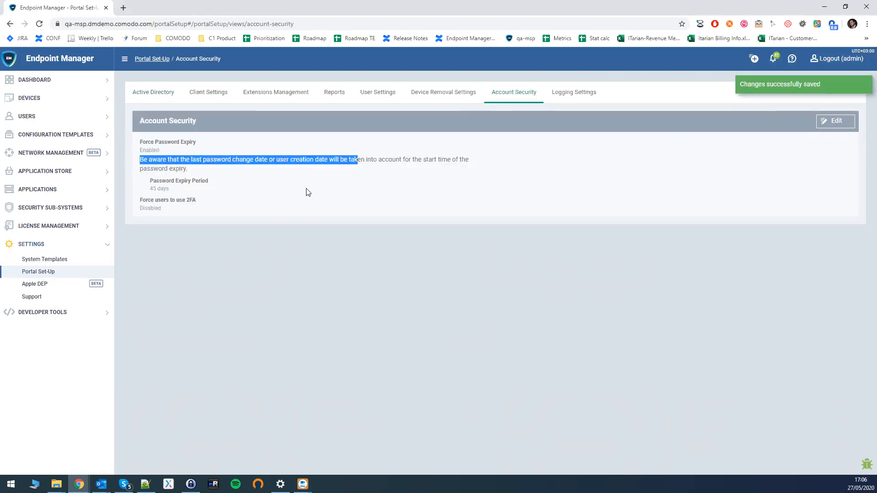
mouse_move(79, 485)
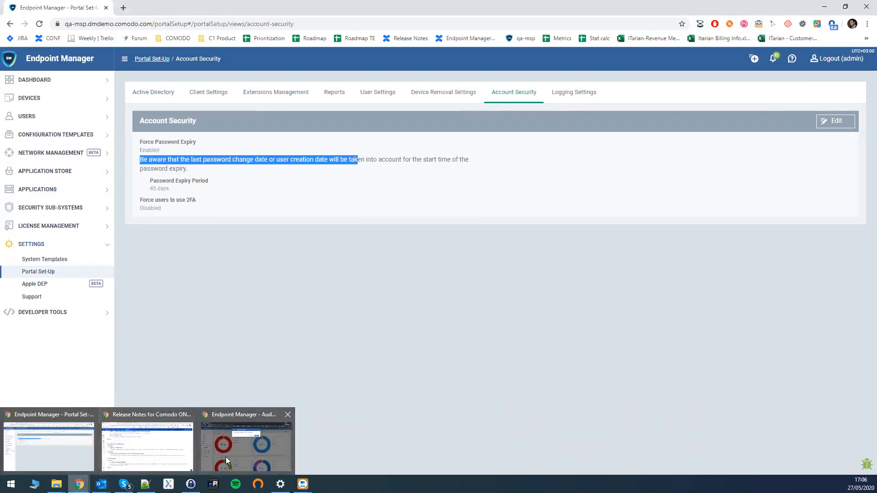
click(240, 452)
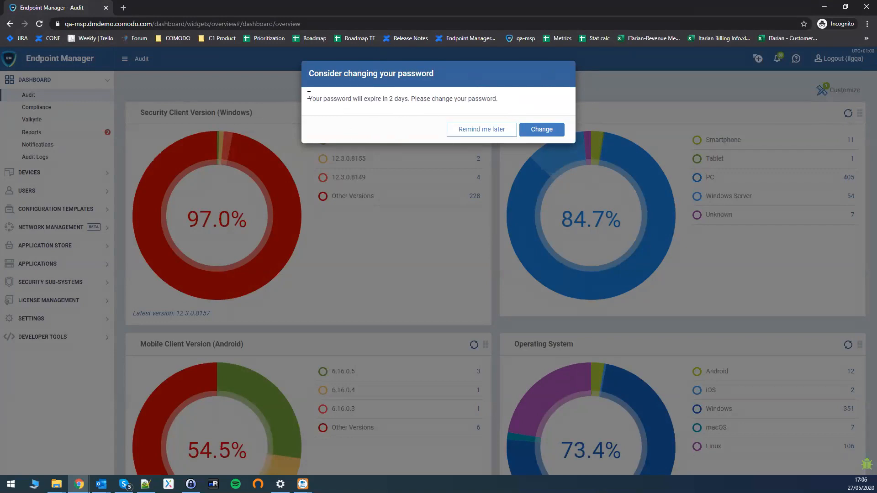
- Open Change Password from the expiry warning on the Audit dashboard, then cancel it with Esc
double_click(390, 98)
click(540, 131)
click(342, 108)
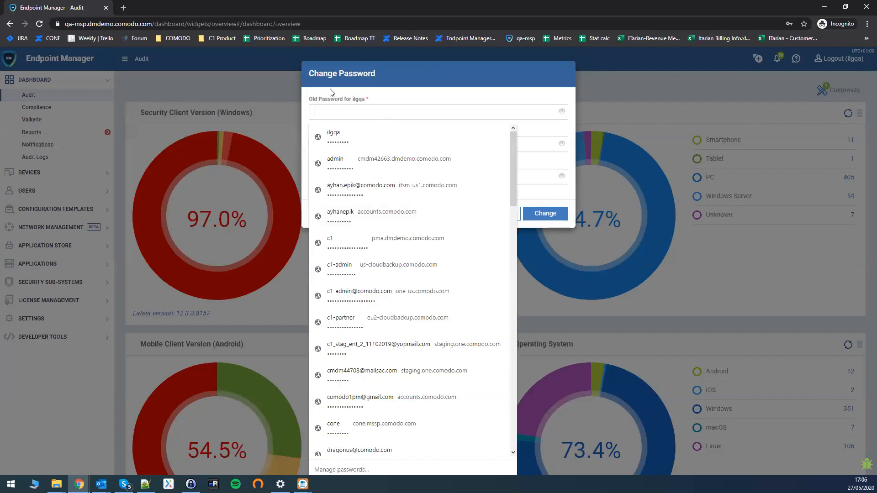
click(334, 106)
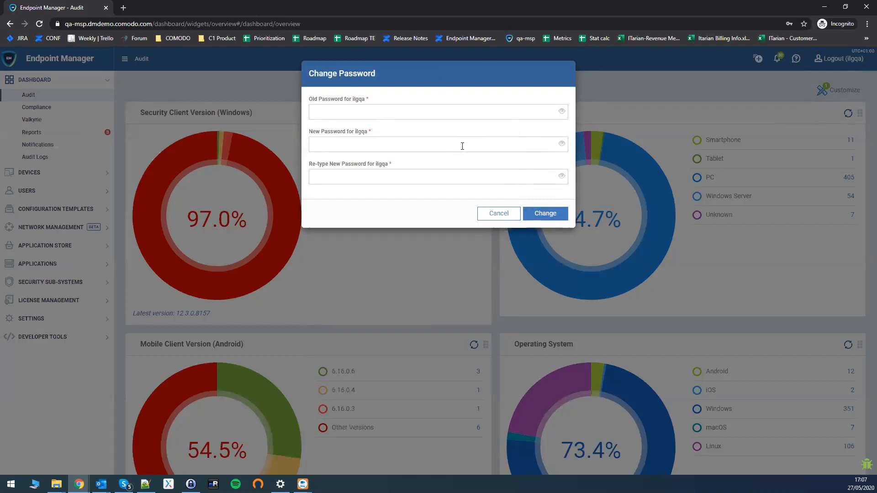
key(Escape)
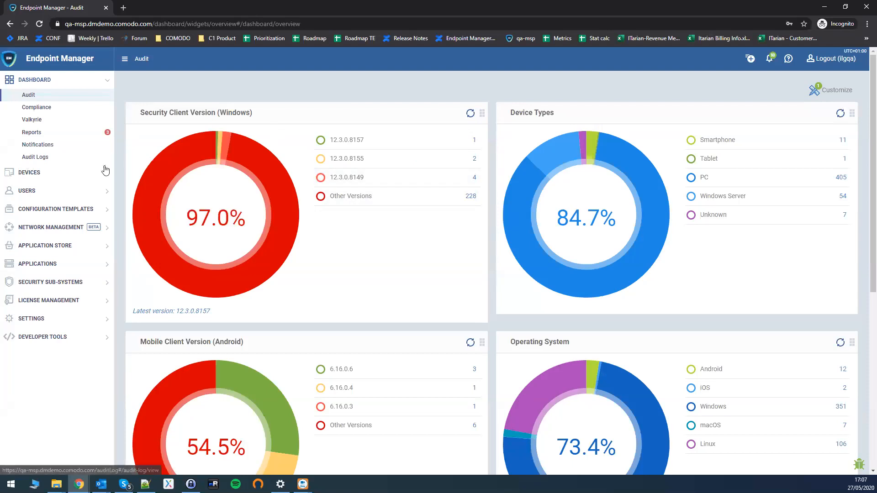
- Back in the admin's window, load the staging portal login page in a new tab
mouse_move(79, 483)
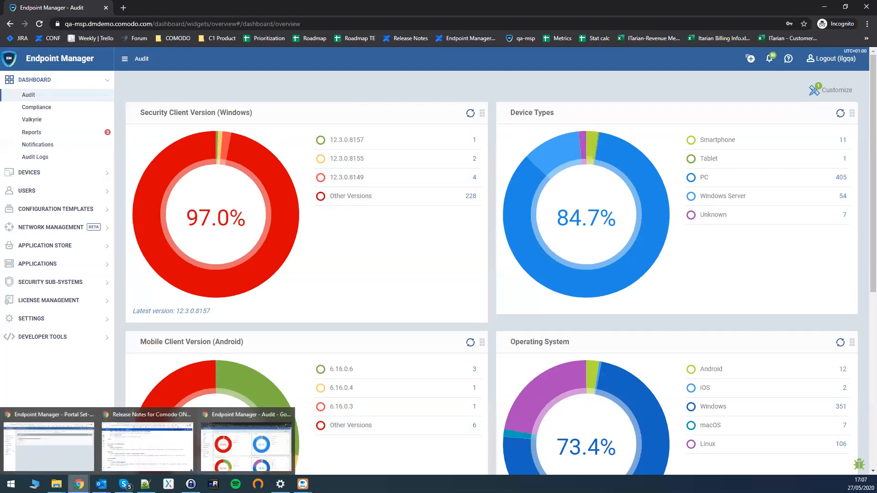
click(64, 460)
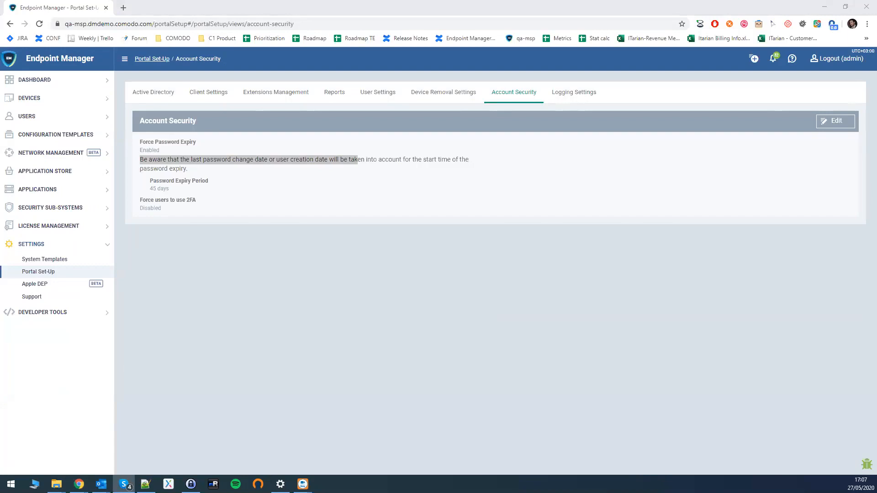
key(ctrl+t)
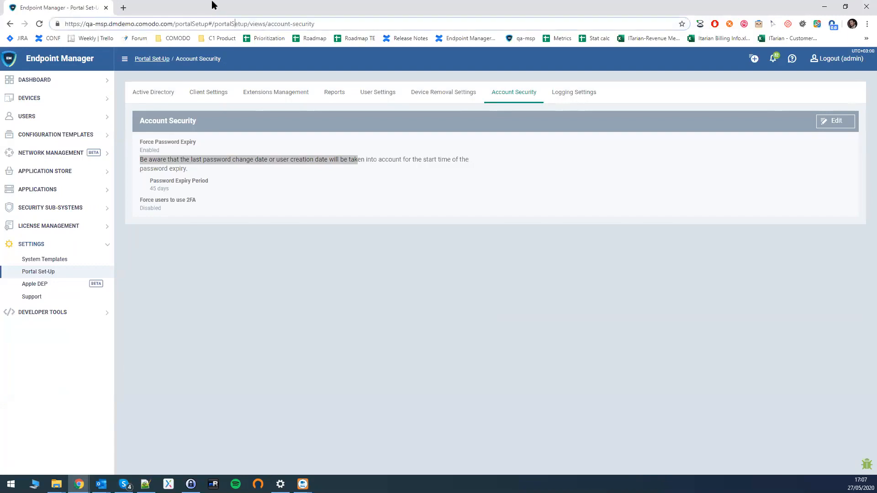
text(sprint7stag6msp-msp.dmdemo.comodo.com)
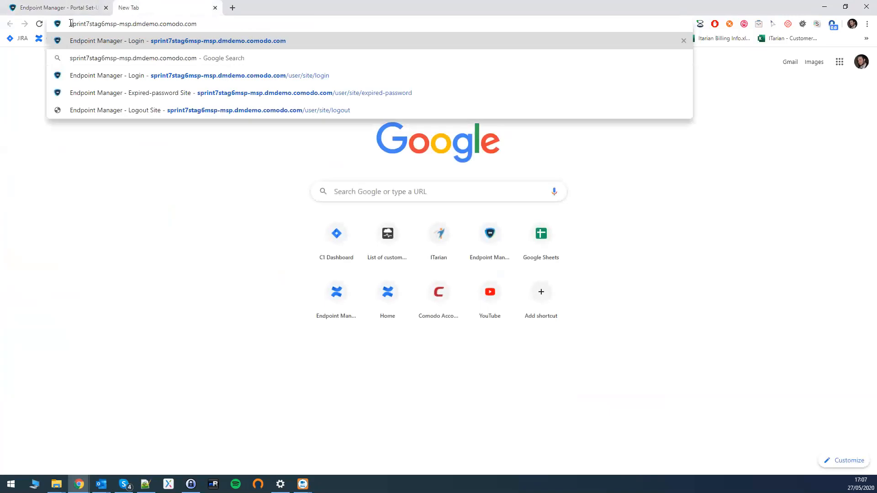
key(Return)
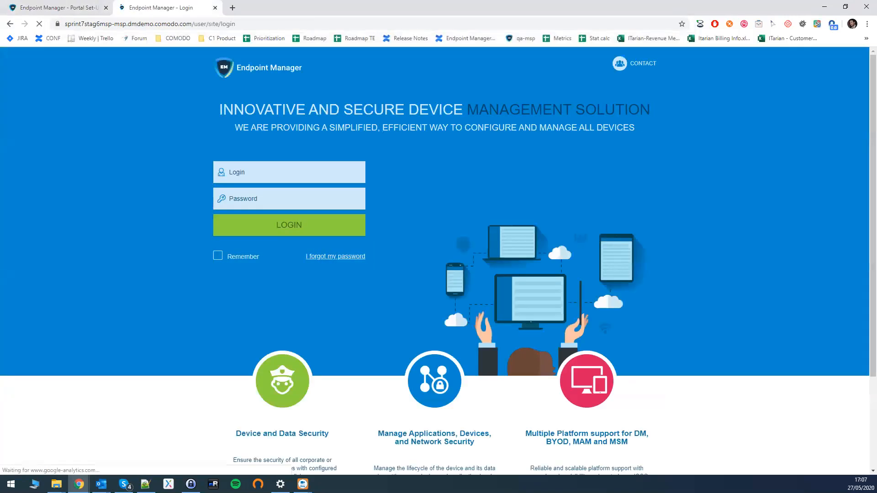
- Log in to the staging portal as admin with the account password
click(276, 172)
text(admin)
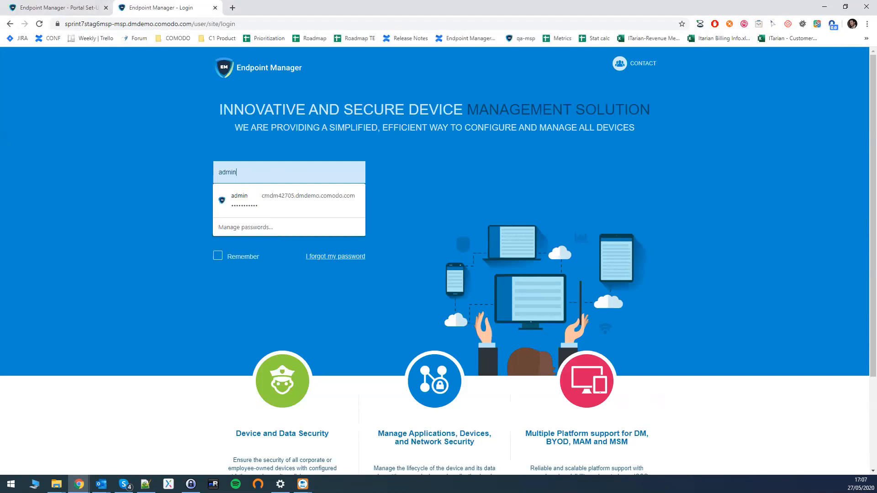
key(alt+Tab)
click(273, 199)
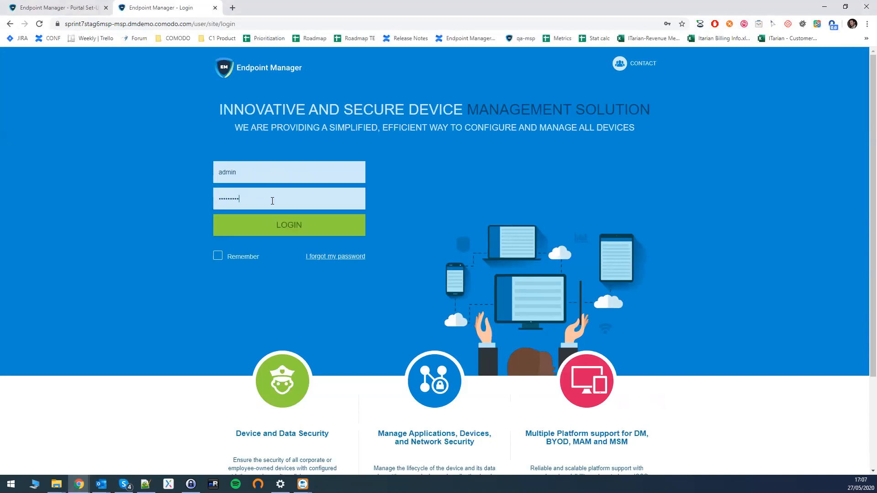
click(285, 230)
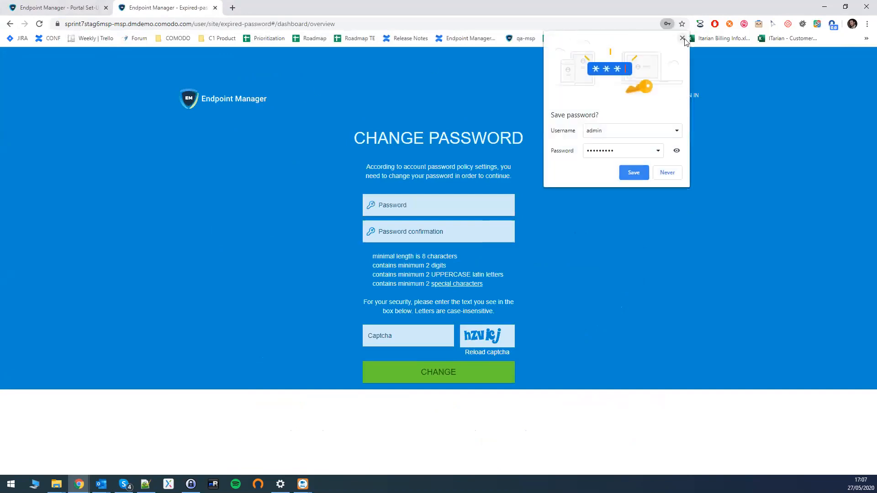
- Dismiss Chrome's save-password offer, return to the first tab and make Account Security editable
click(634, 172)
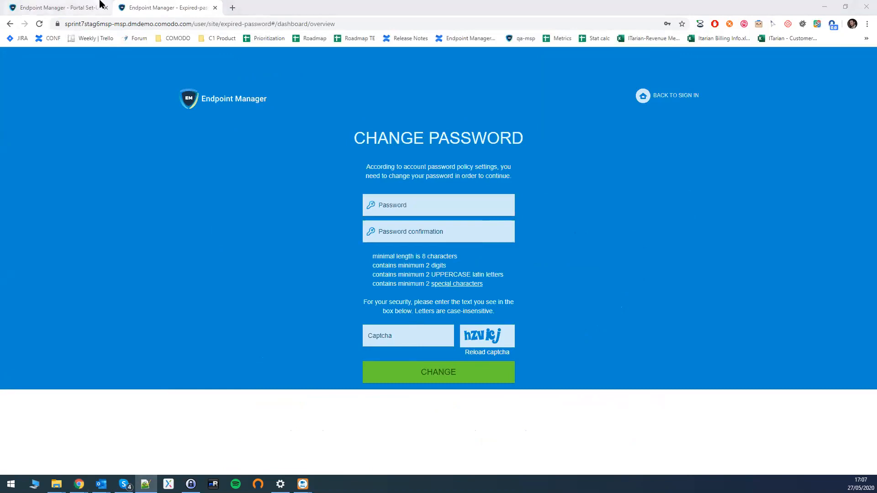
click(98, 5)
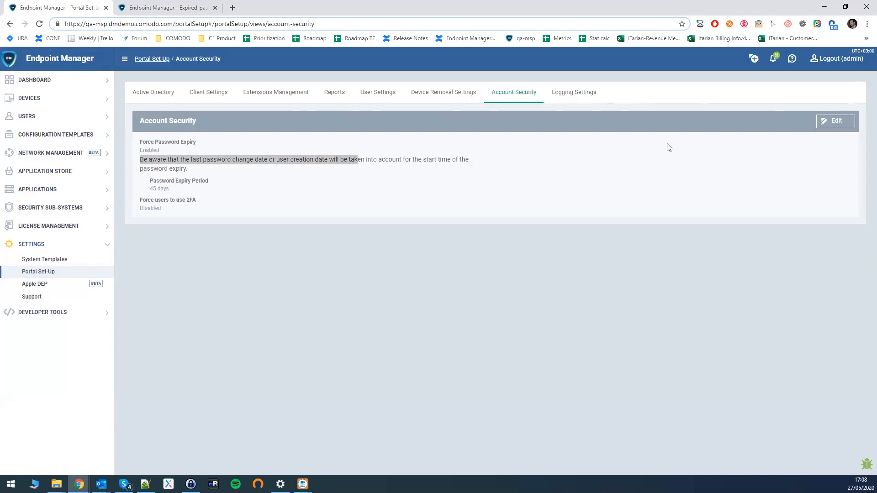
click(831, 122)
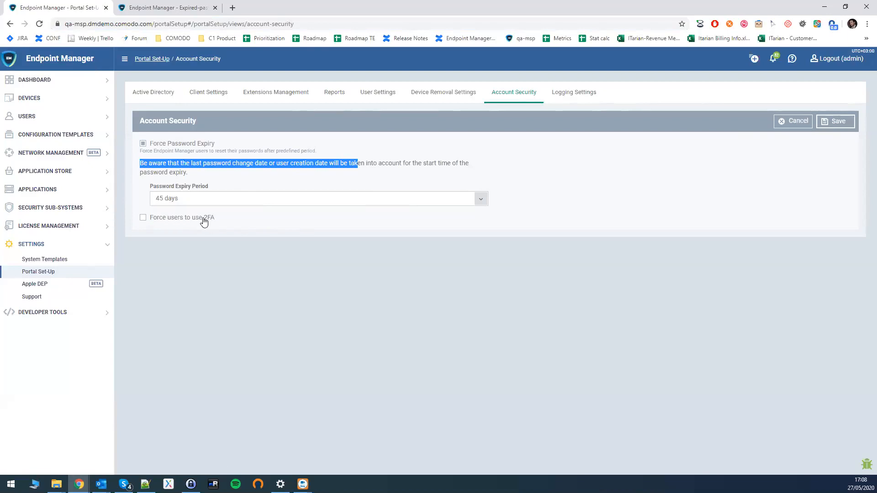
- Tick Force users to use 2FA in the Account Security settings
click(153, 223)
click(153, 219)
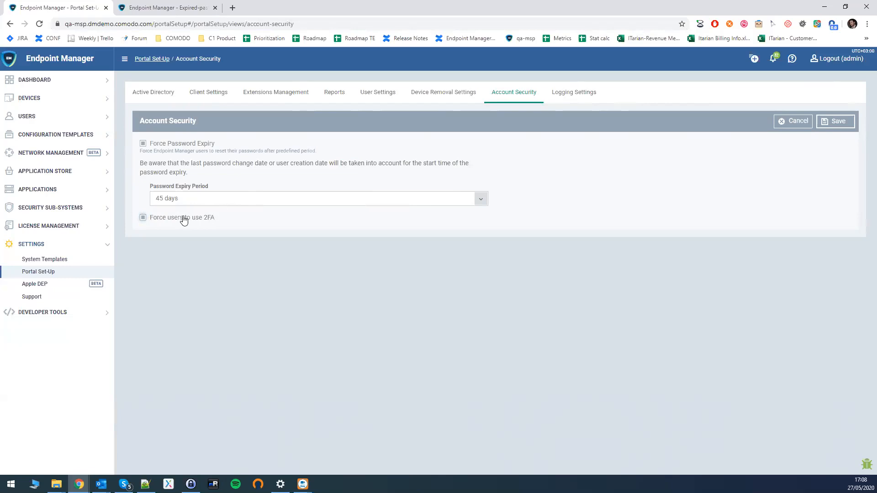
- Untick Force users to use 2FA and go to the Settings Support page
click(183, 219)
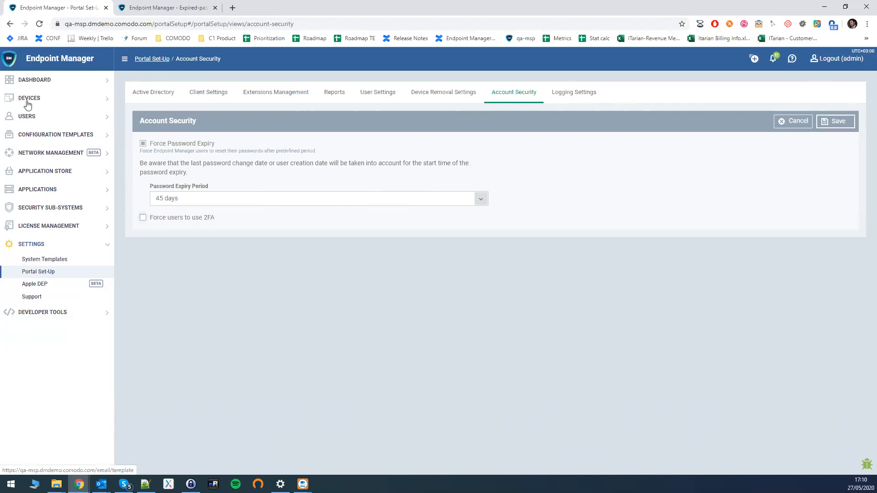
click(36, 297)
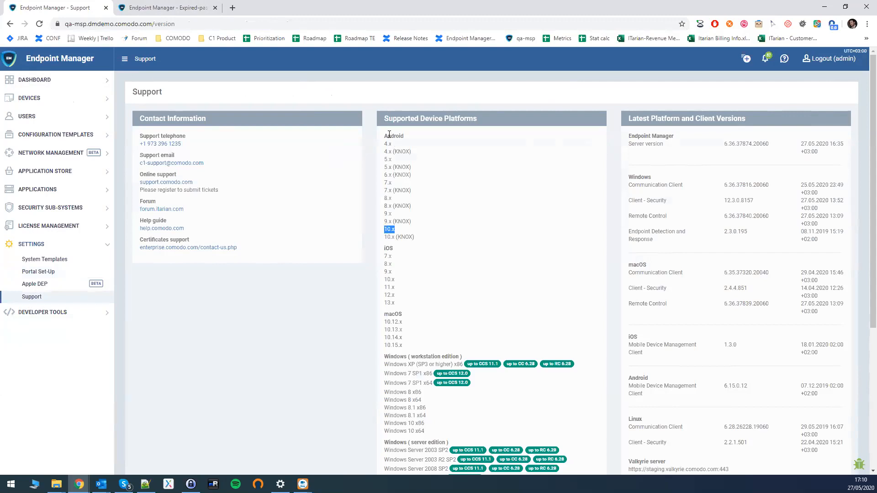
double_click(405, 237)
click(401, 142)
key(alt+Tab)
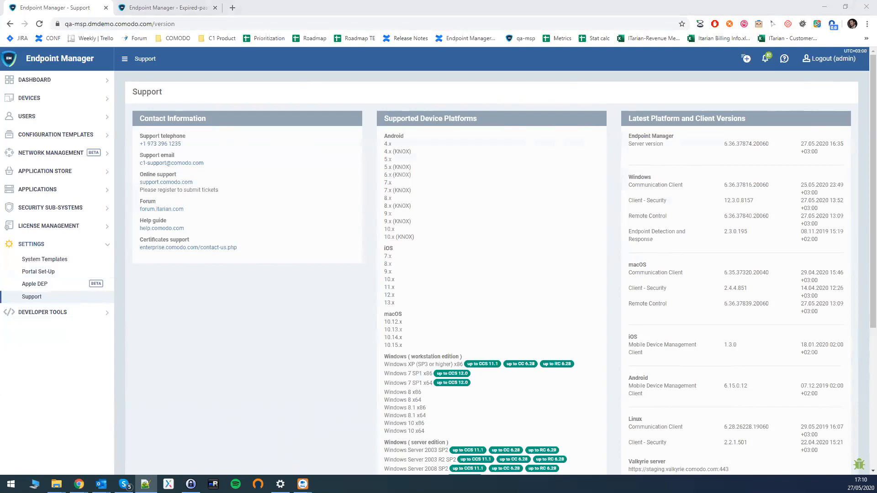
- Open the New_OFF_Alert alert template and toggle it on, then off again
click(58, 135)
click(30, 163)
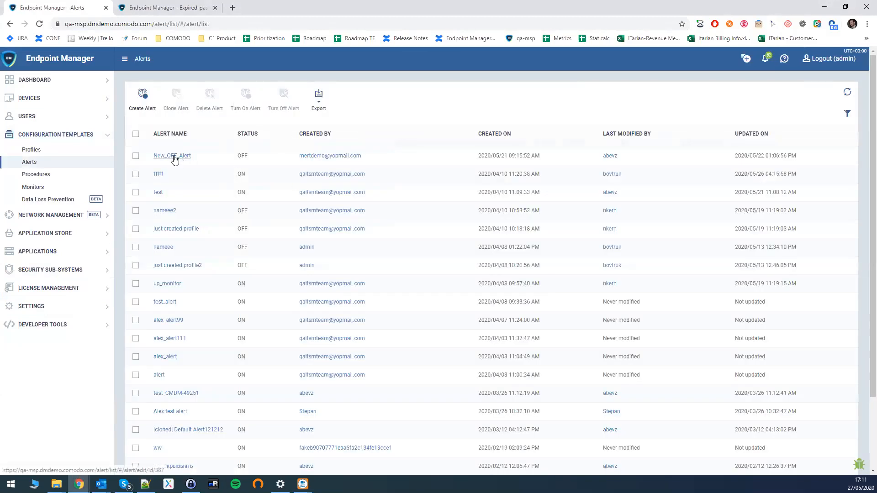
click(172, 156)
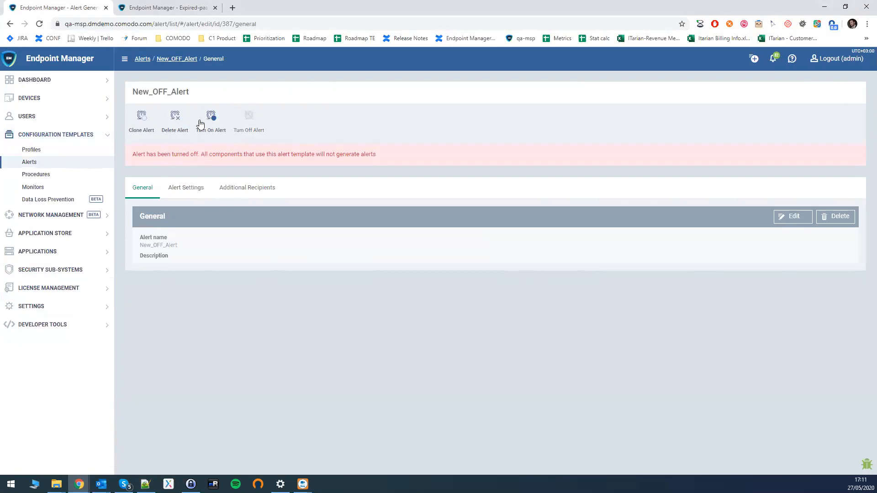
click(214, 131)
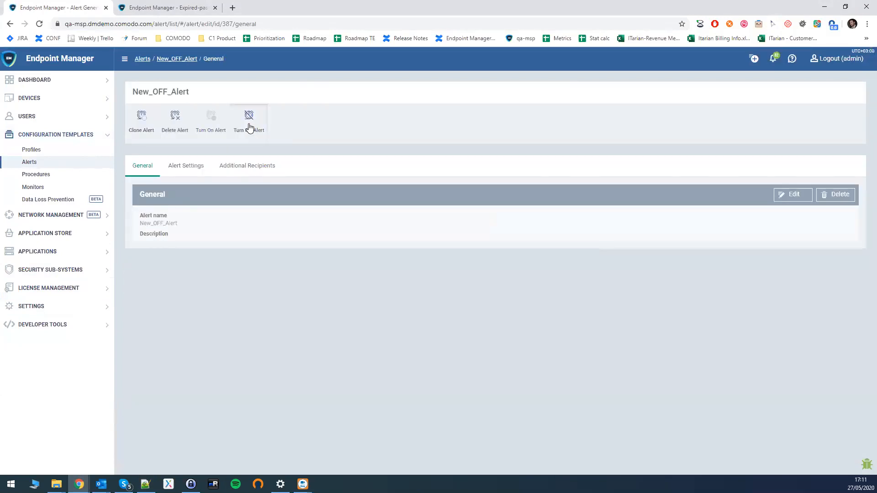
click(247, 130)
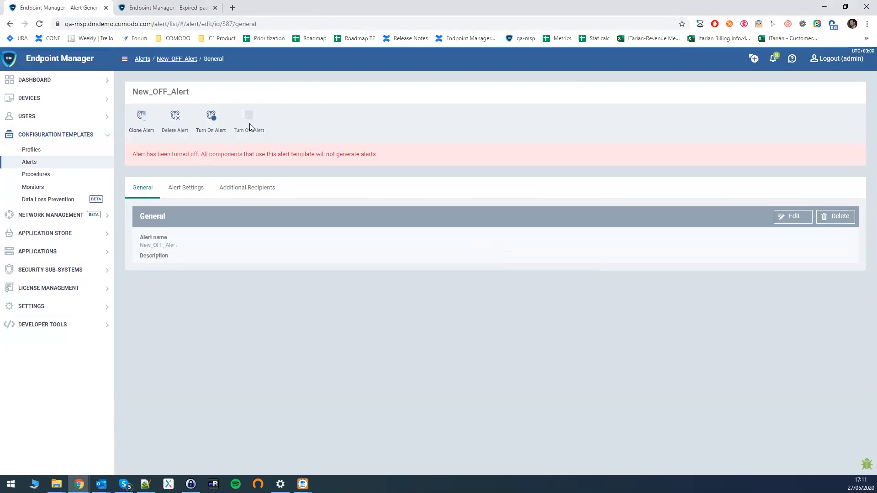
- Highlight words in the template's turned-off notice text
drag(133, 153, 178, 155)
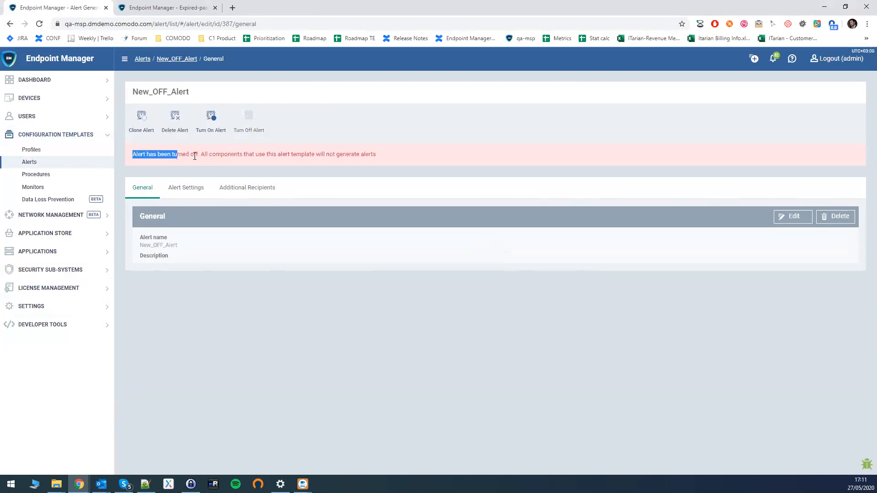
click(230, 153)
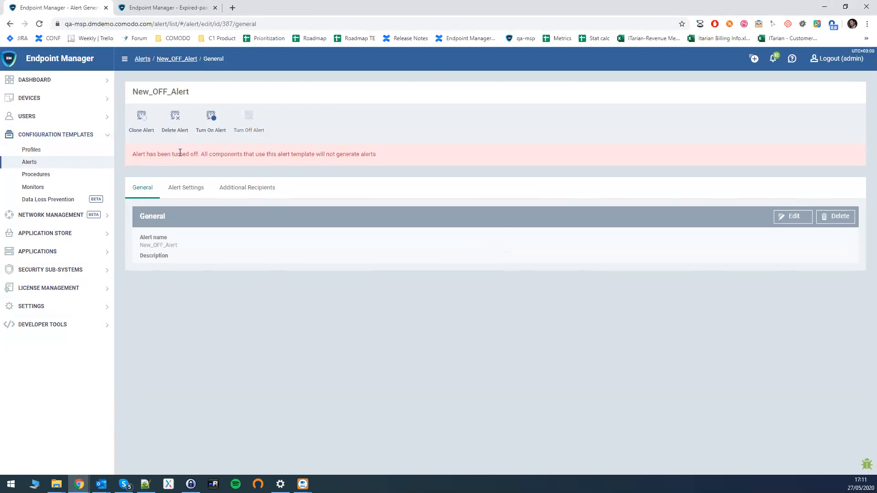
double_click(195, 153)
double_click(205, 155)
drag(292, 154, 326, 154)
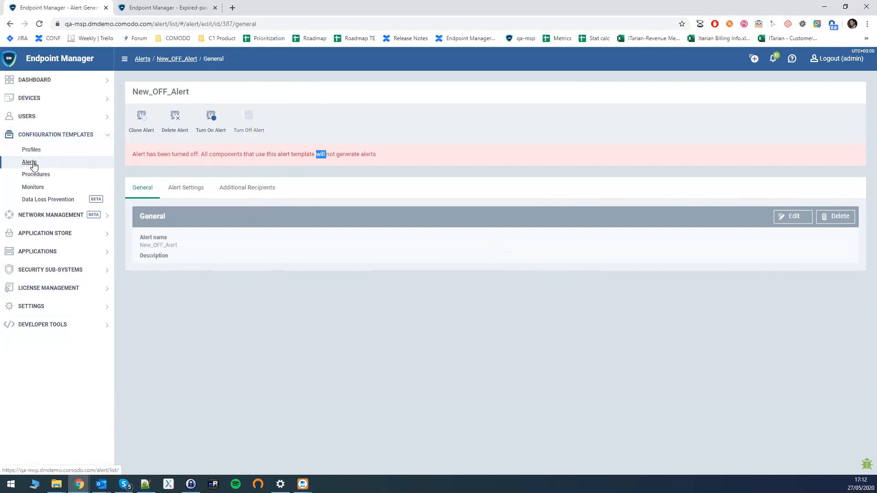
- On the Alerts list, tick then untick the New_OFF_Alert, fffff and test rows
click(48, 163)
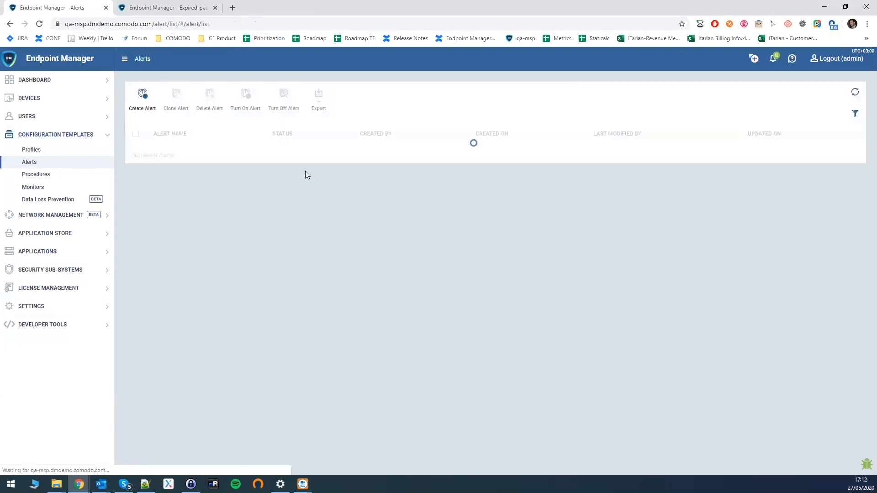
click(135, 156)
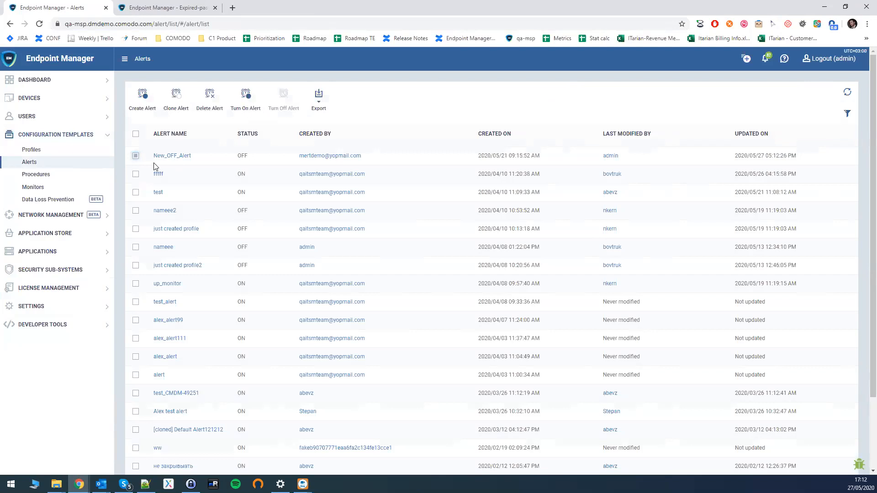
click(135, 174)
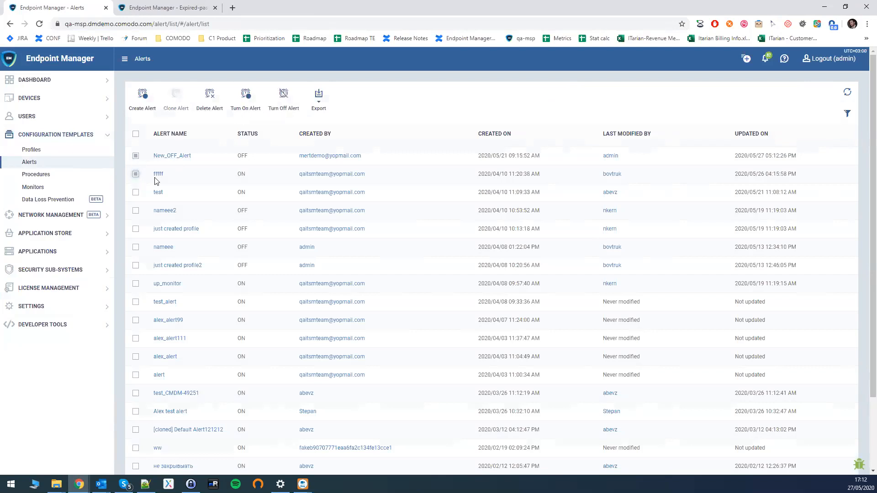
click(136, 193)
click(136, 156)
click(136, 174)
click(135, 192)
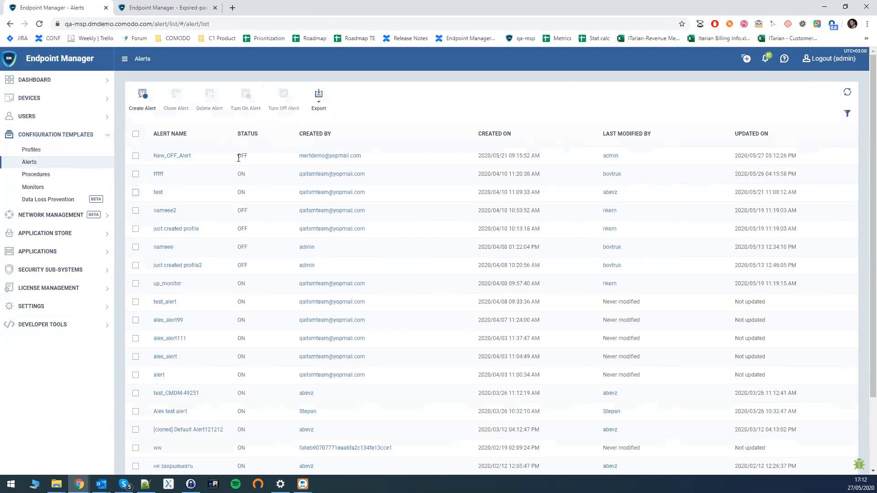
- Highlight the alerts' ON/OFF status values, open and close the filter, then open Monitors
drag(252, 197, 244, 288)
click(244, 288)
click(848, 116)
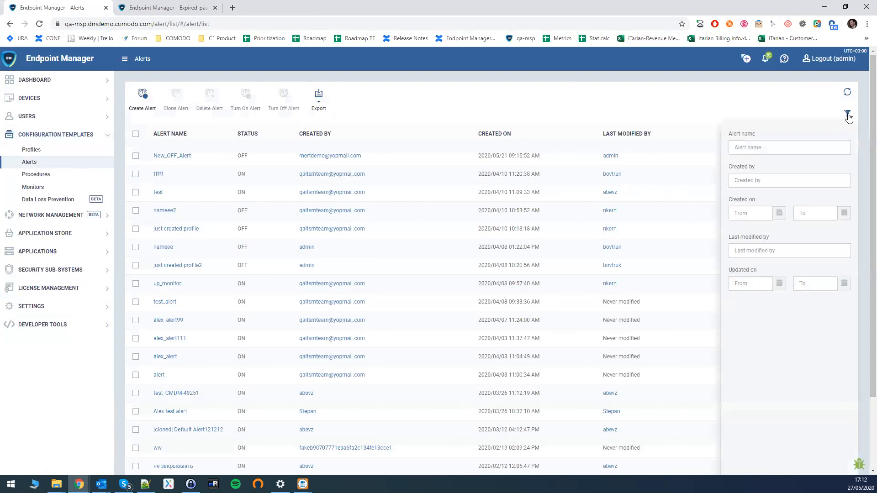
click(848, 114)
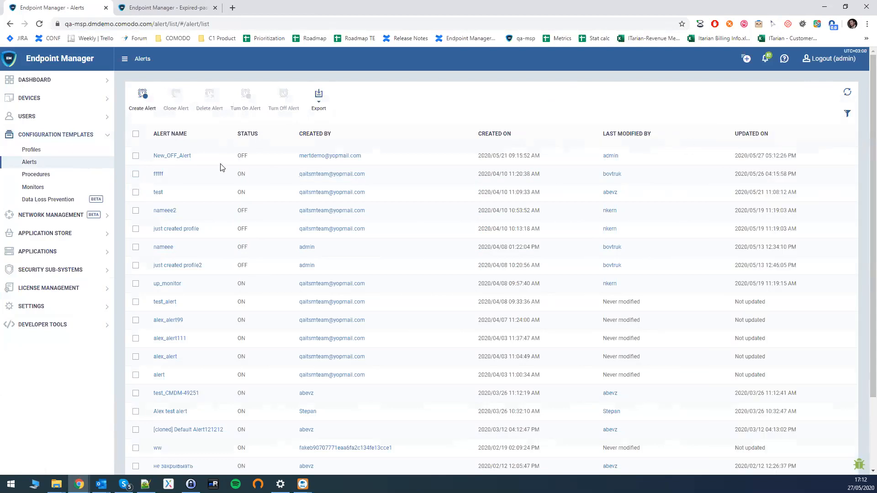
click(32, 187)
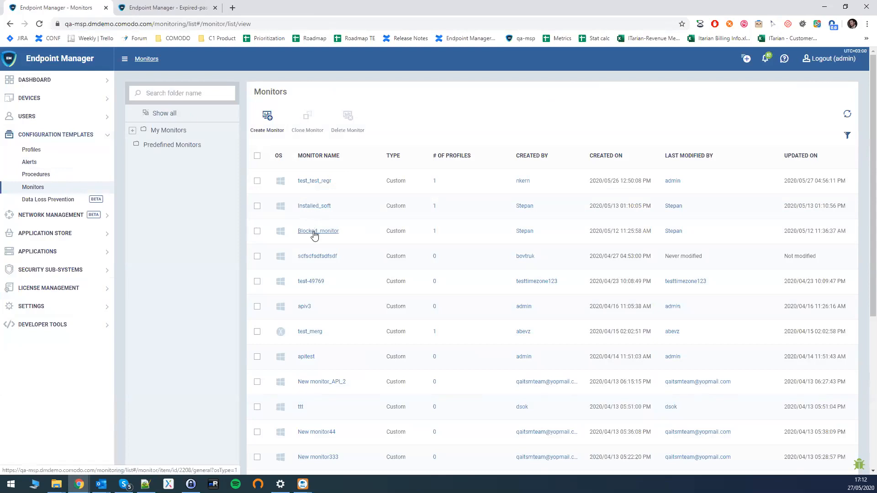
- Edit monitor test_test_regr, choose New_OFF_Alert to see its OFF warning, and leave without saving
click(312, 181)
click(786, 94)
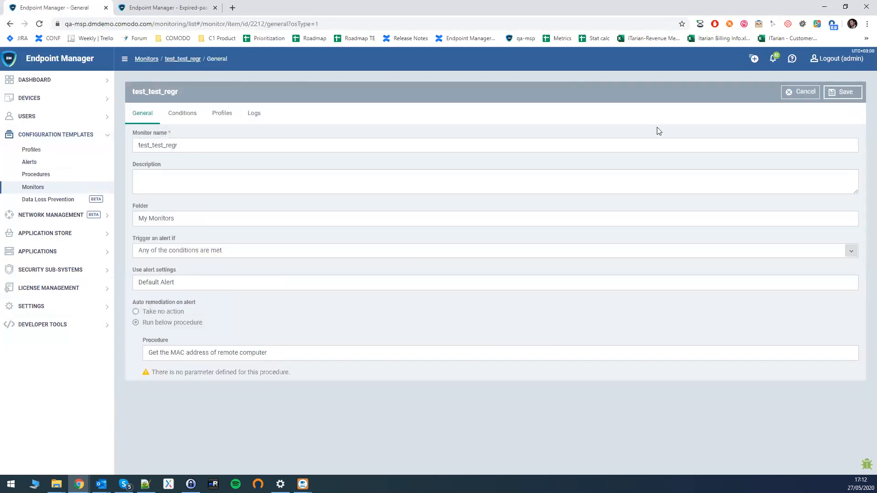
click(196, 284)
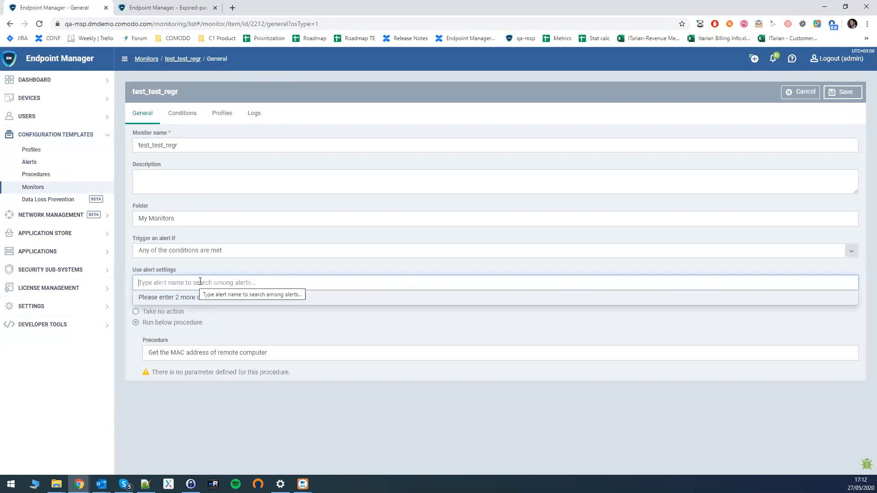
text(New)
key(Return)
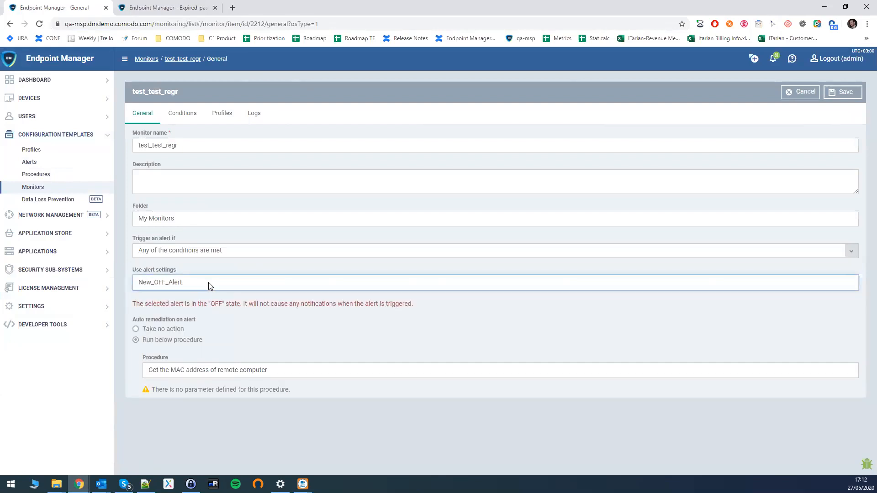
drag(137, 304, 413, 304)
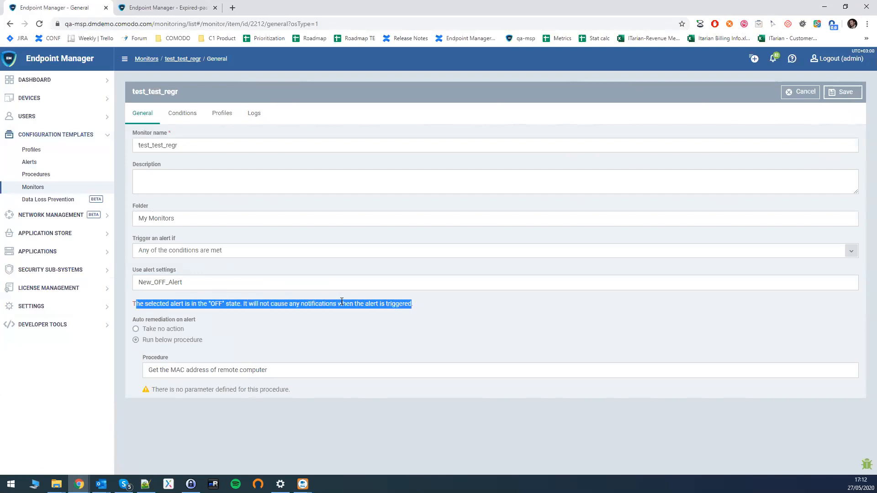
click(251, 304)
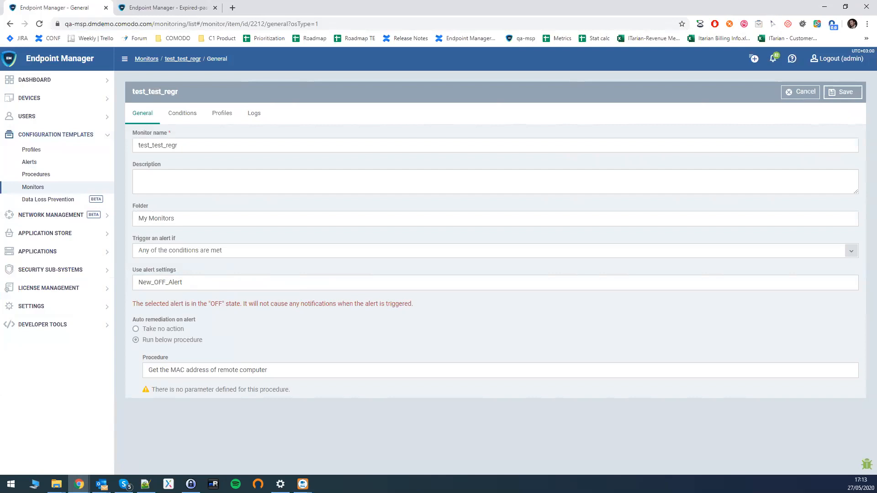
click(33, 188)
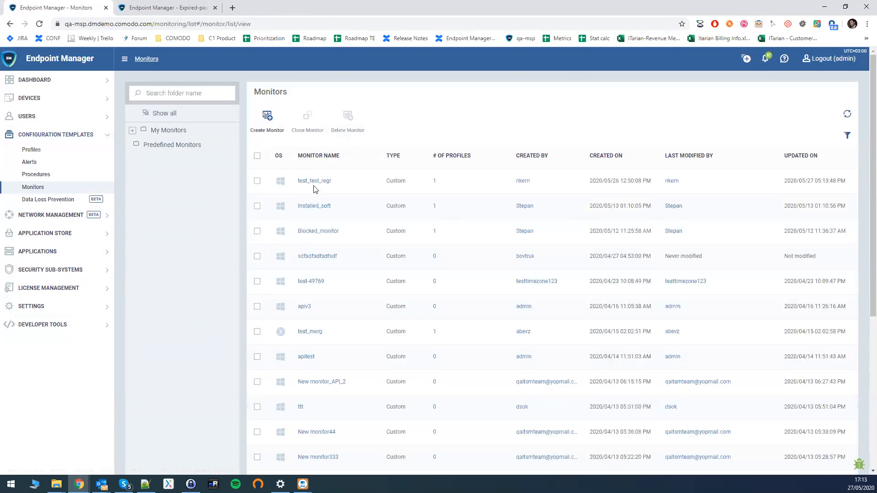
- Open the test_test_regr monitor for editing and view its conditions
click(315, 182)
click(187, 118)
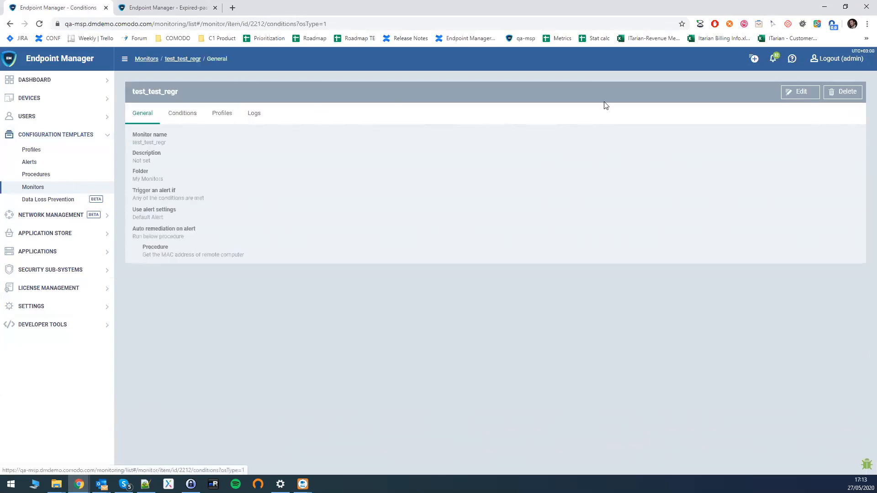
click(795, 91)
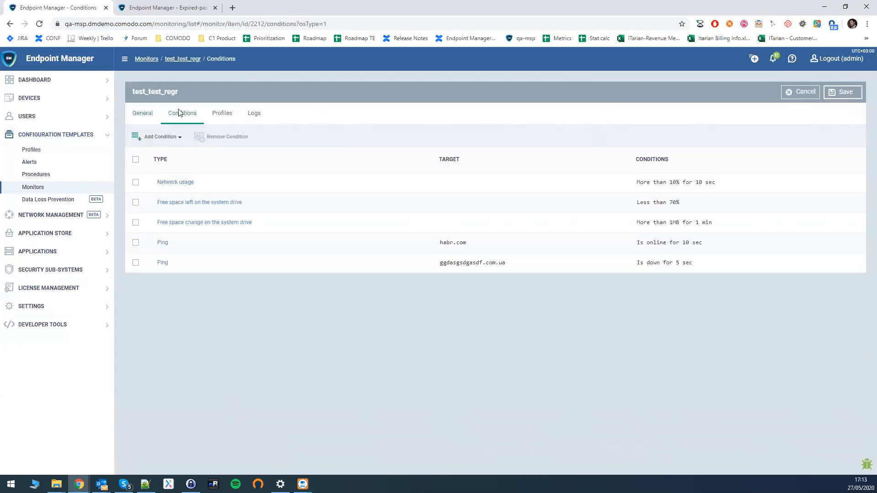
- Pick the Security Events condition 'New device blocked by device control', then close the dialog unsaved
click(162, 137)
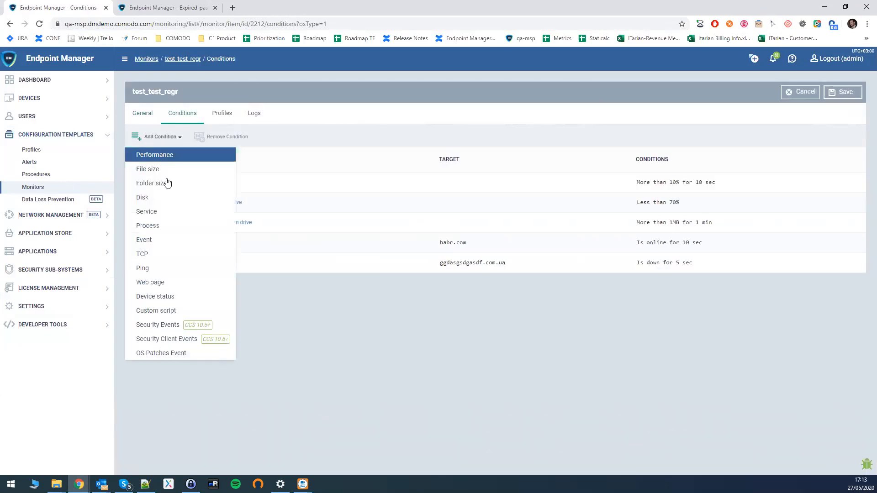
click(180, 325)
click(449, 112)
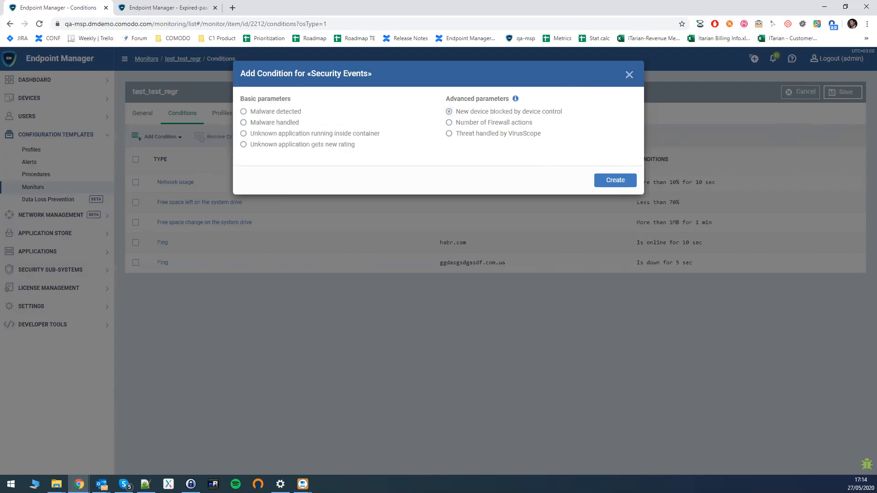
key(alt+Tab)
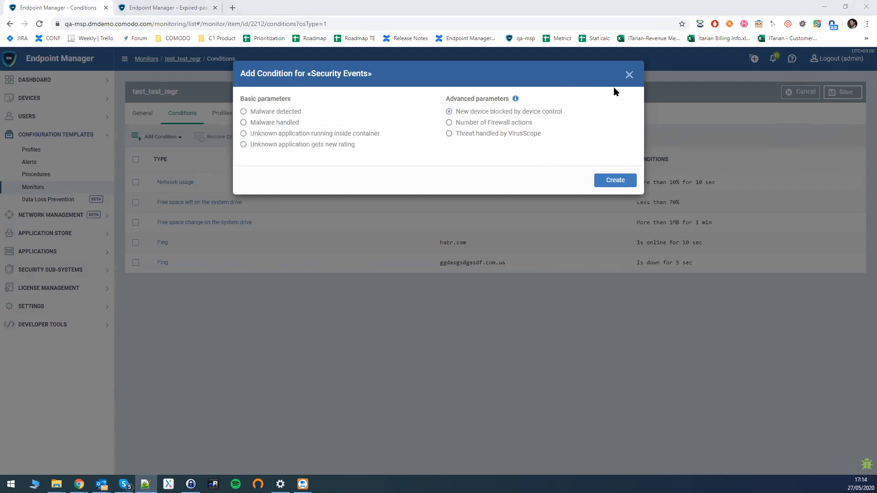
click(629, 74)
- Expand Applications and open Patch Management's operating system patch list
click(50, 252)
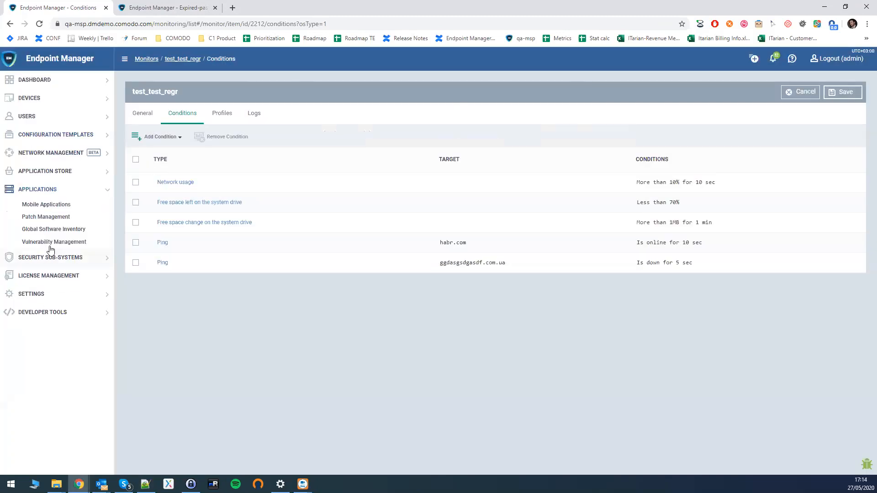
click(38, 219)
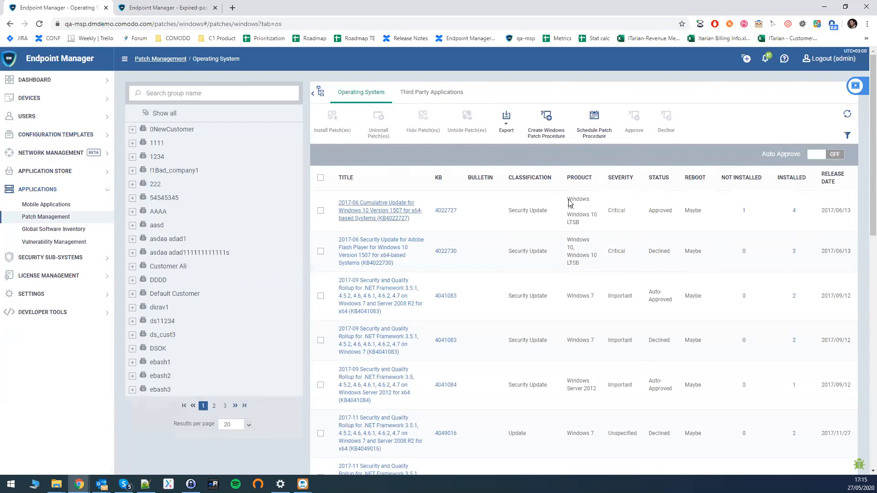
- Tick and then untick the KB4022727 and KB4022730 patch rows
click(321, 211)
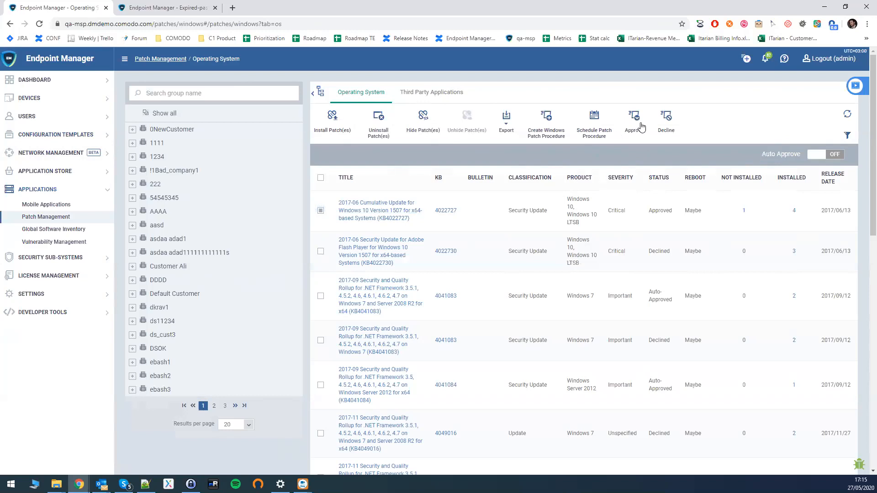
click(321, 251)
click(321, 211)
click(321, 251)
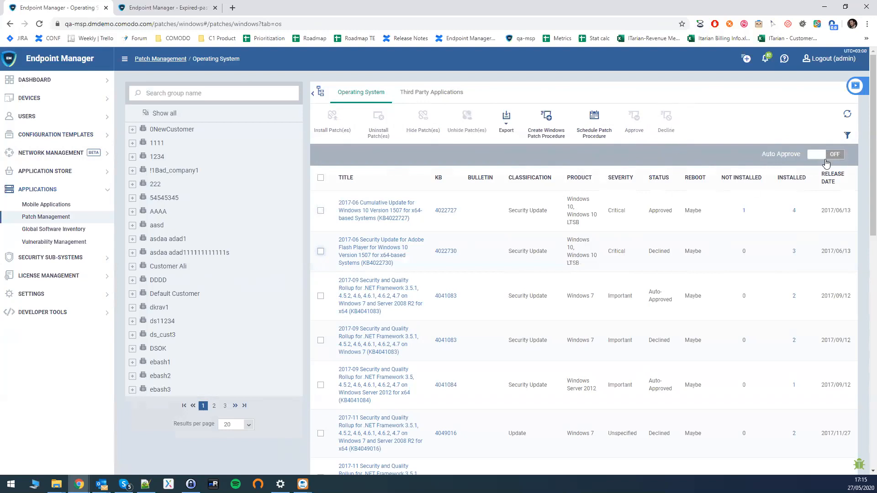
- Turn Auto Approve on, select KB4022727, and bring up the patch filter options
click(831, 156)
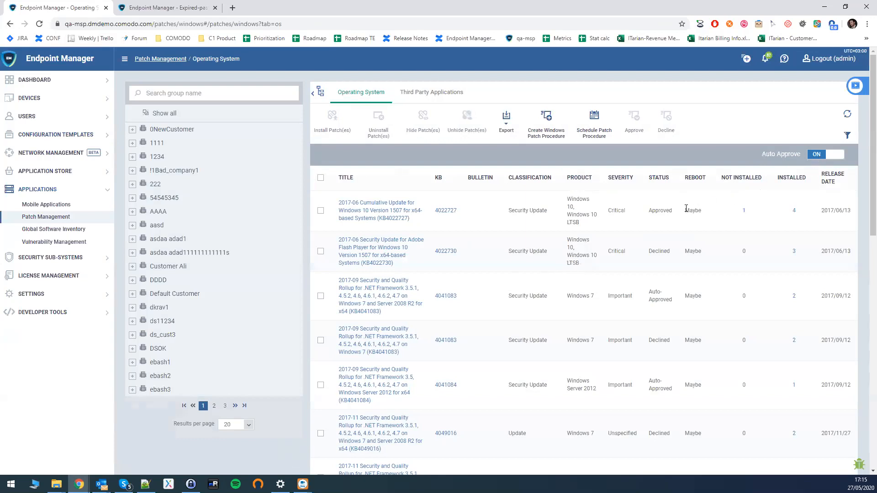
scroll(677, 209, down, 1)
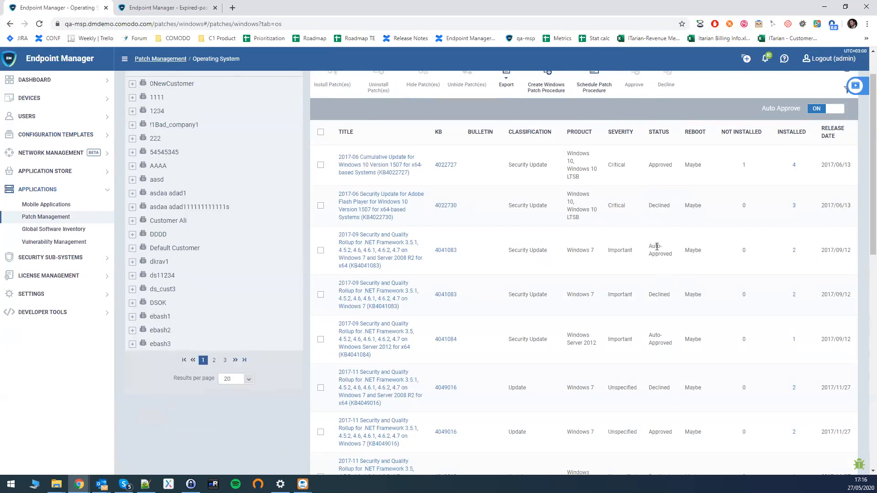
click(322, 165)
scroll(723, 152, up, 1)
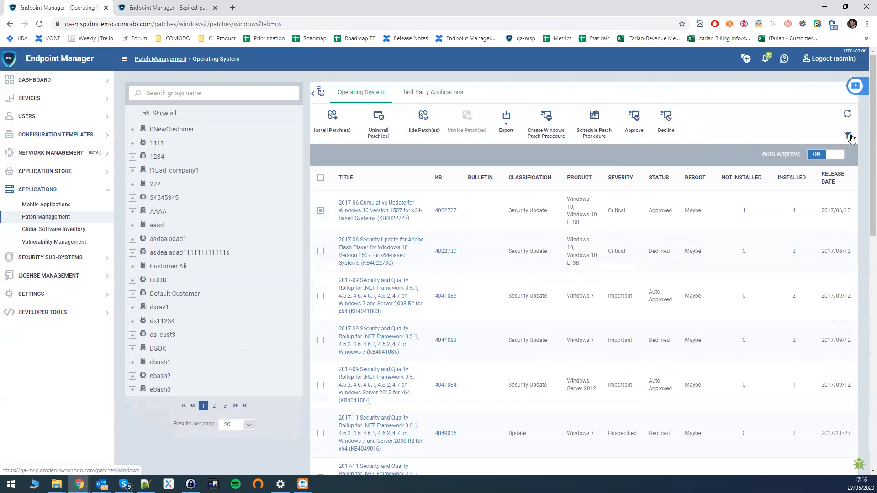
click(848, 136)
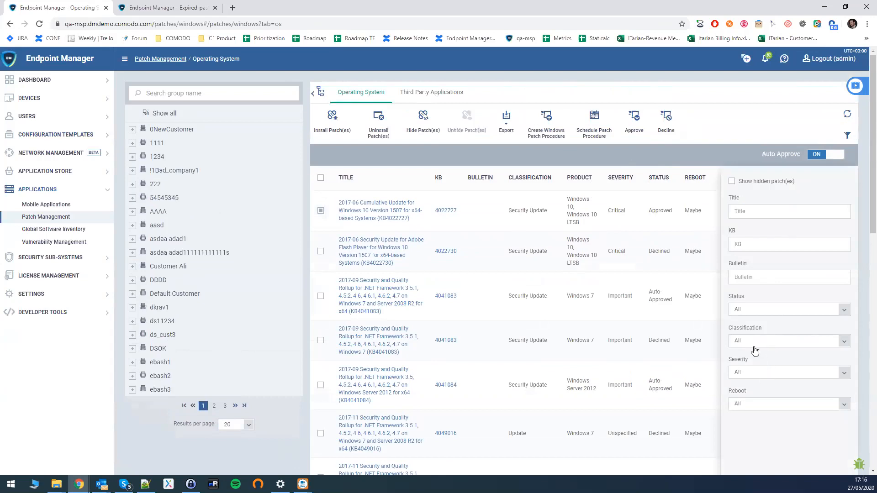
- Check the Status filter values, then reload the operating system patch list
click(760, 312)
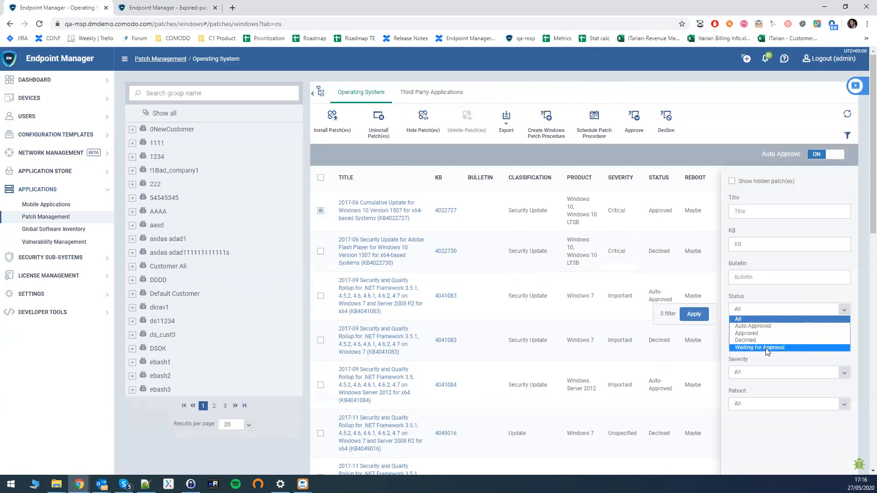
click(817, 156)
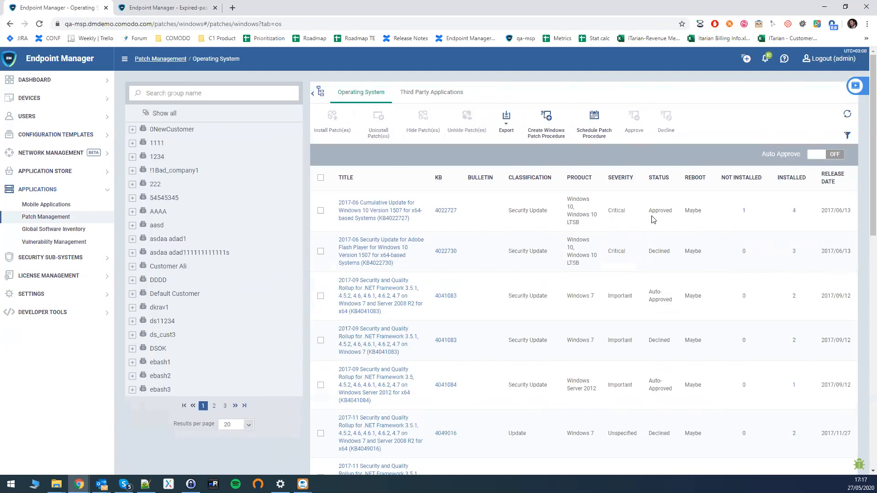
- Select the Adobe Flash patch KB4022730, then show the Third Party Applications patches
scroll(651, 219, down, 1)
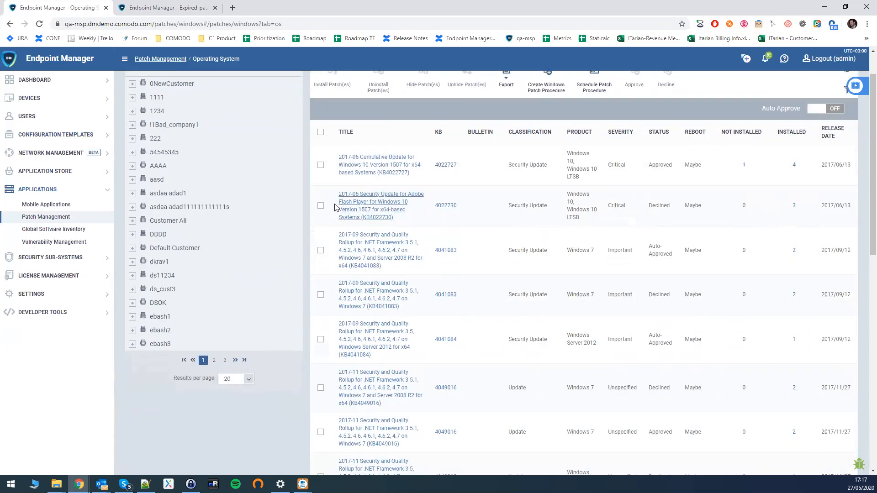
drag(645, 209, 680, 207)
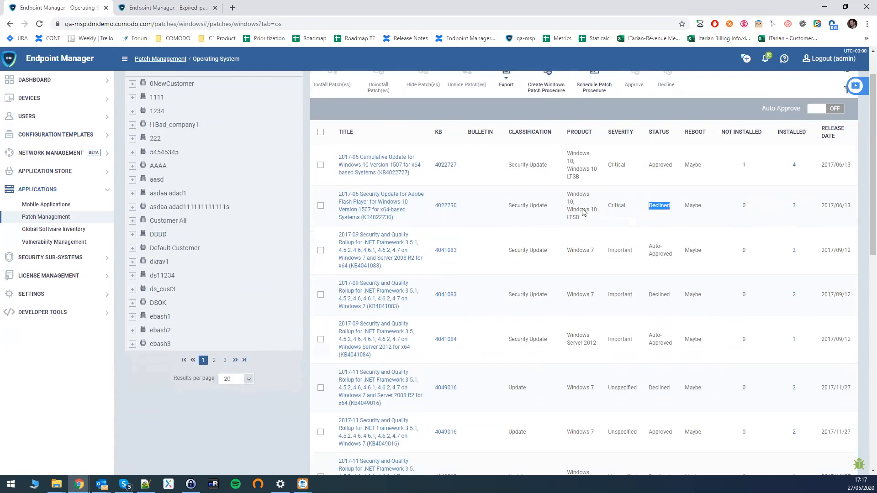
click(321, 205)
scroll(323, 206, up, 1)
triple_click(332, 130)
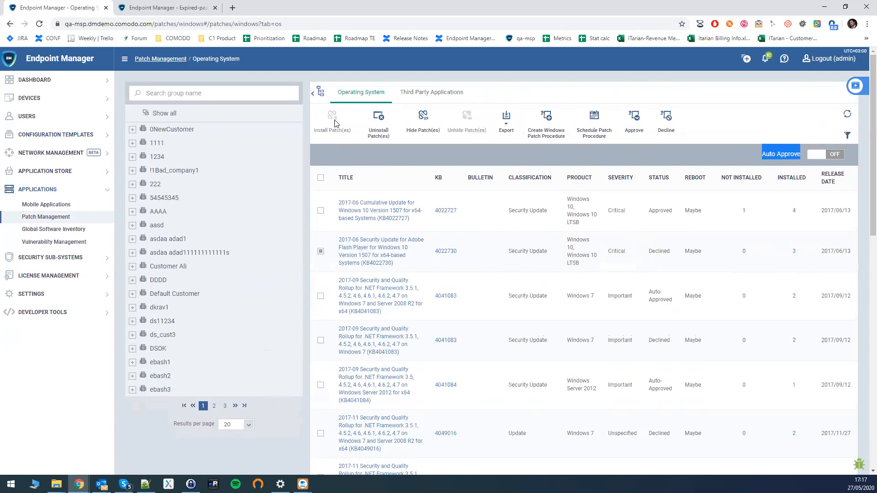
click(428, 95)
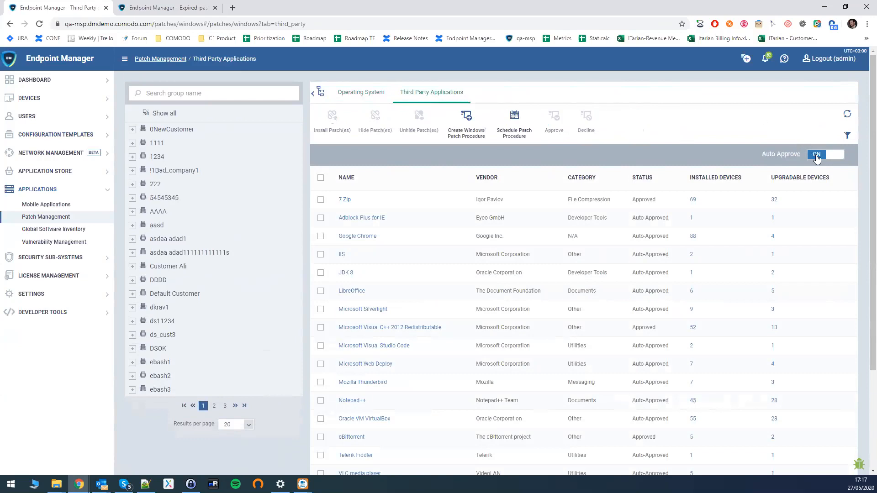
click(847, 136)
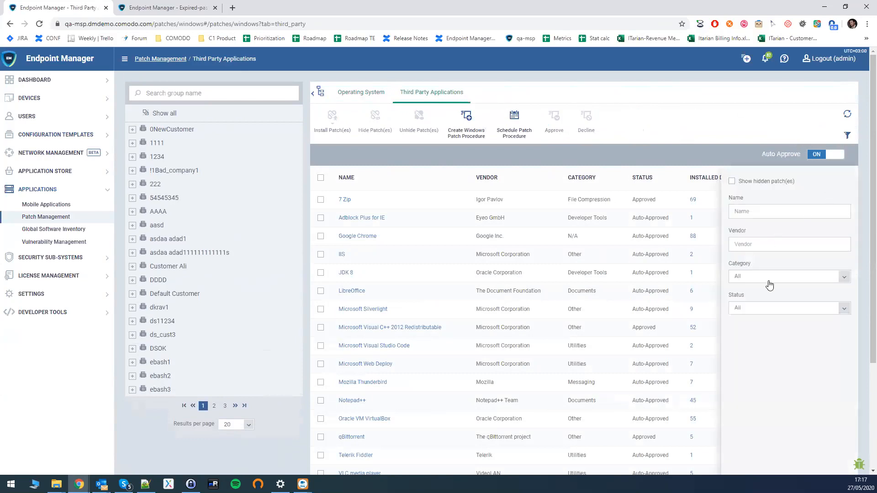
click(760, 312)
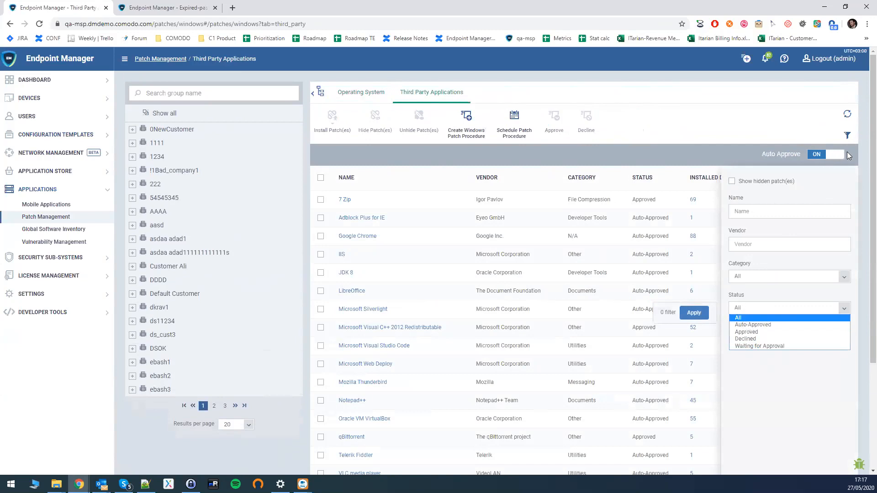
click(847, 136)
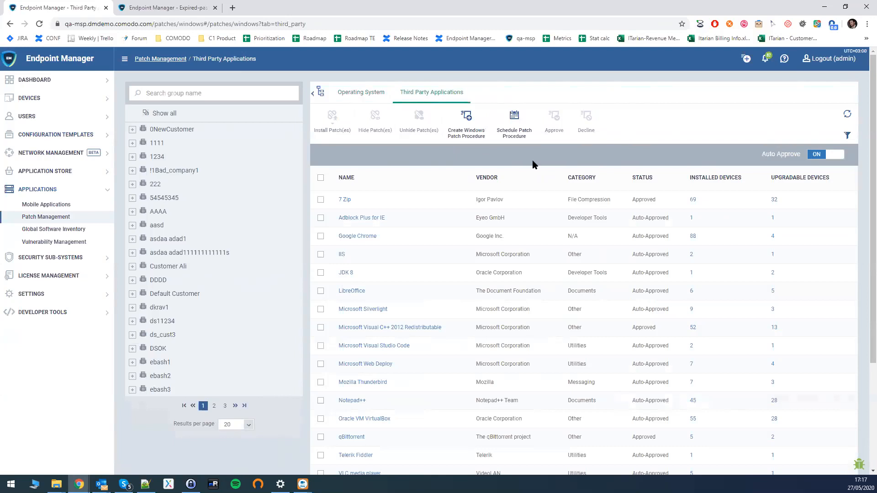
- Back on operating system patches, decline KB4022727 and KB4041083
click(357, 93)
click(321, 211)
click(666, 123)
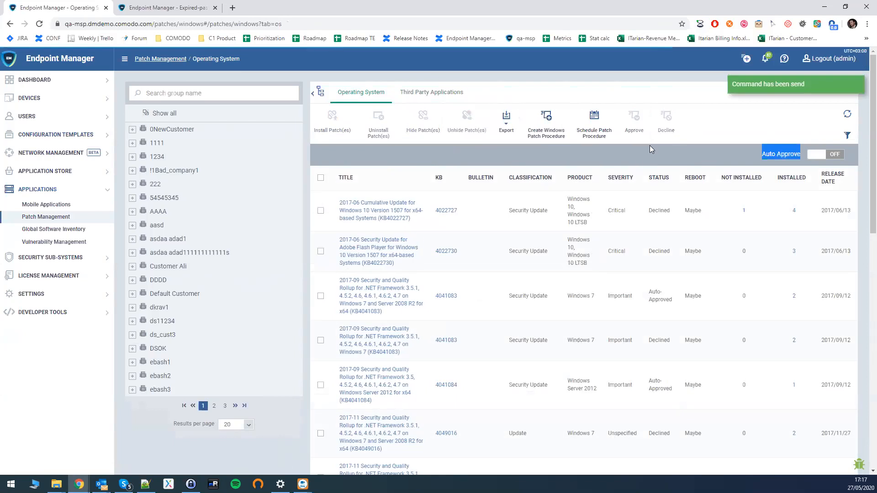
click(320, 296)
click(673, 118)
- Approve patches KB4022730 and KB4022727 together
click(321, 251)
click(321, 210)
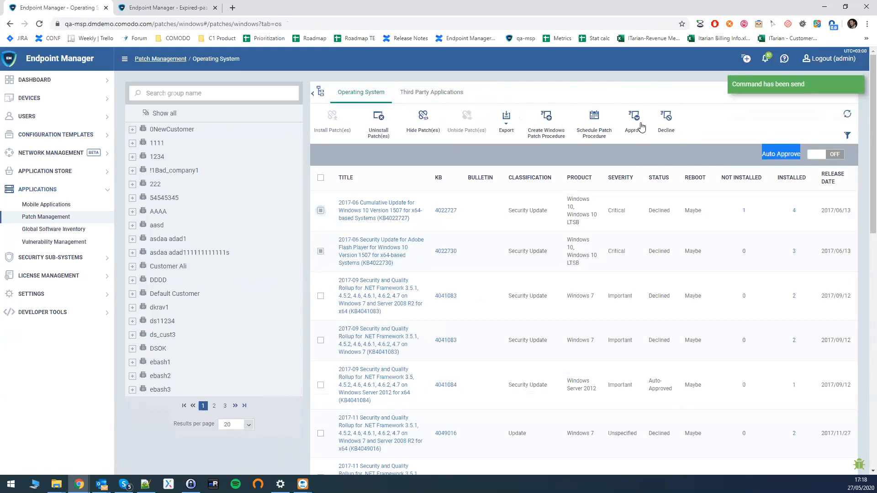
click(639, 125)
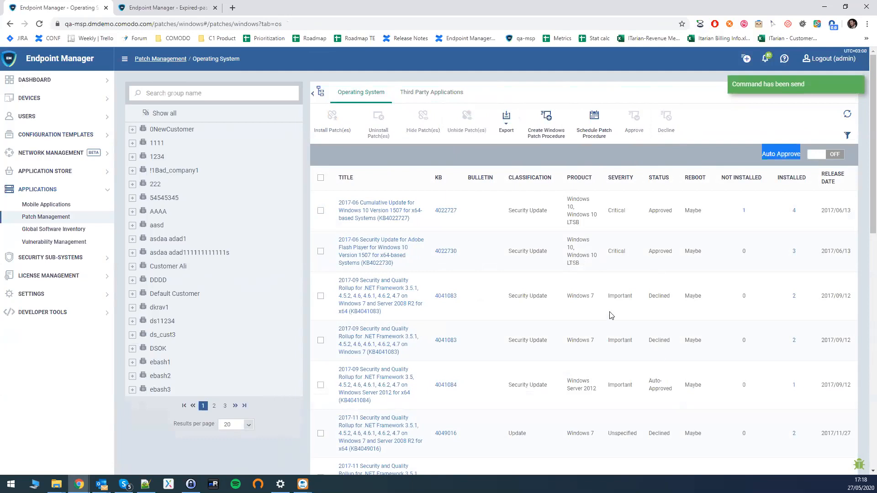
click(713, 155)
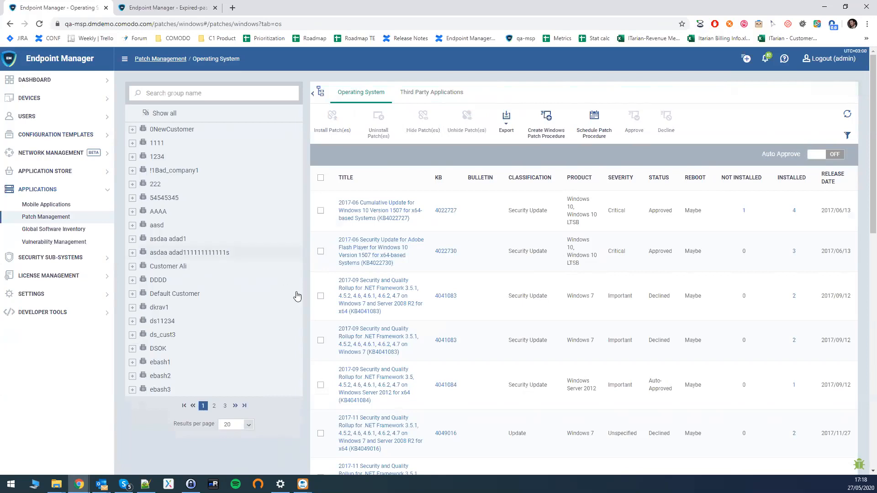
- Decline the KB4022727 cumulative update, then hide it from the operating system patch list
click(321, 212)
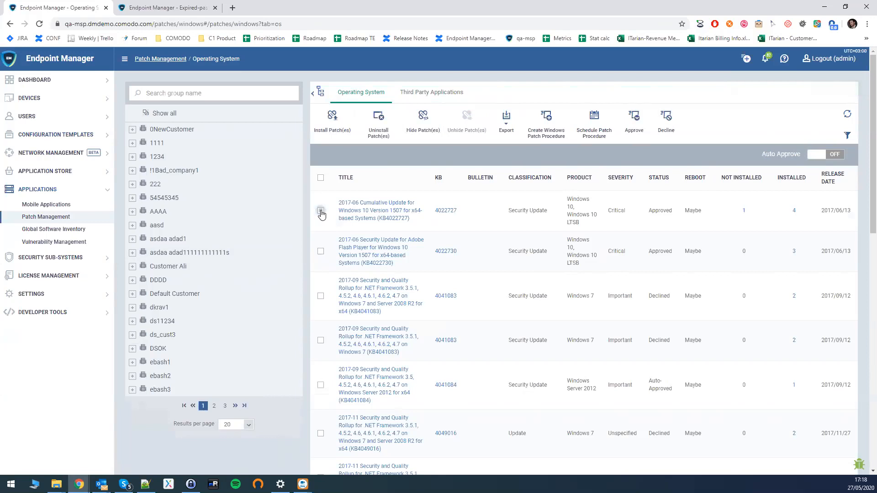
click(668, 123)
click(321, 211)
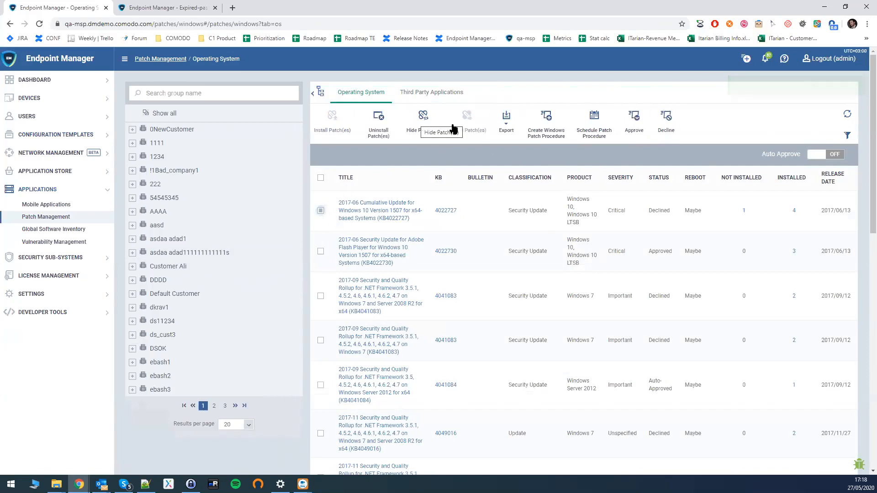
click(424, 125)
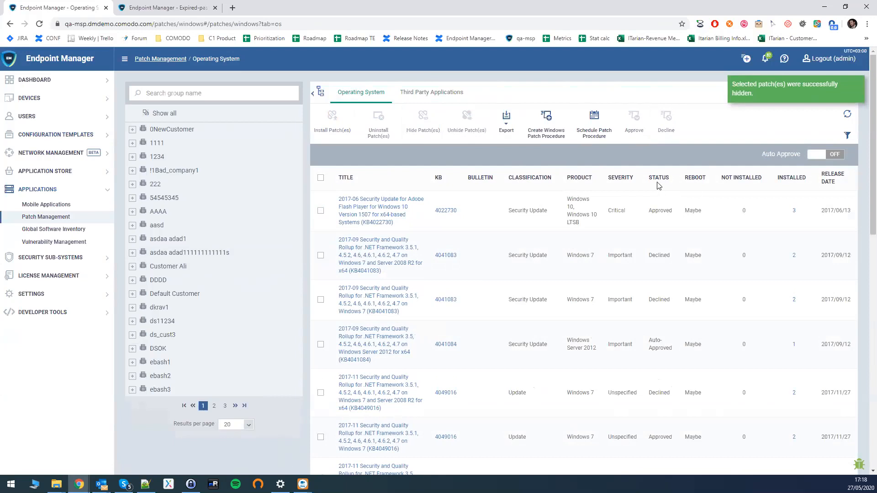
drag(647, 211, 675, 214)
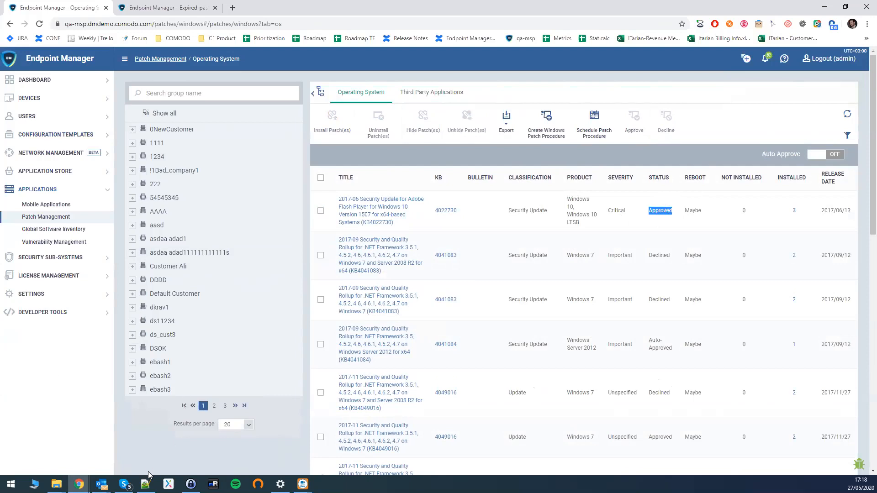
key(alt+Tab)
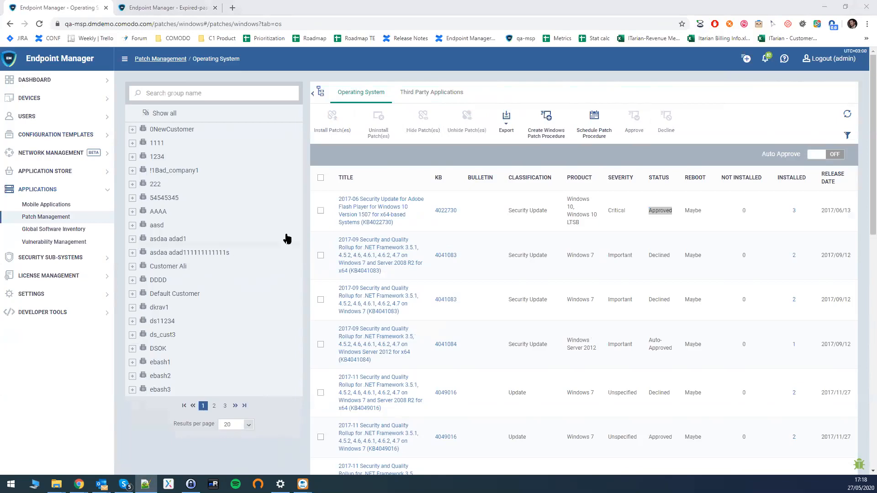
click(847, 136)
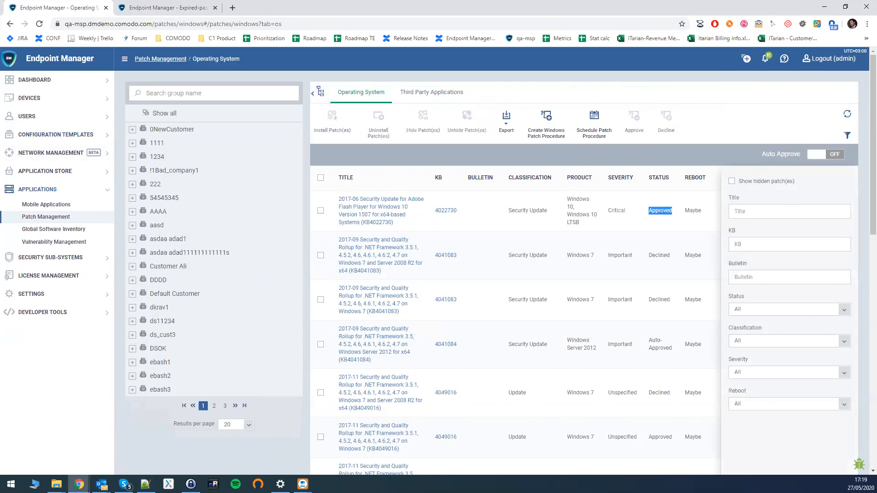
key(alt+Tab)
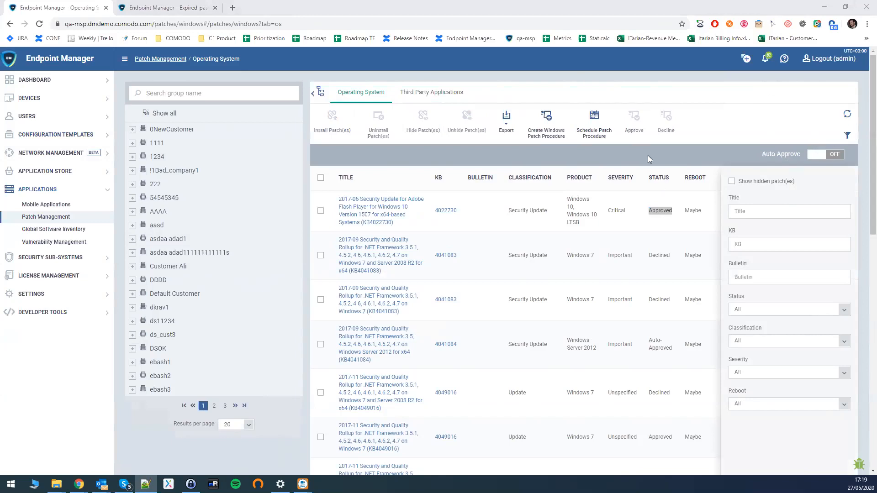
click(705, 156)
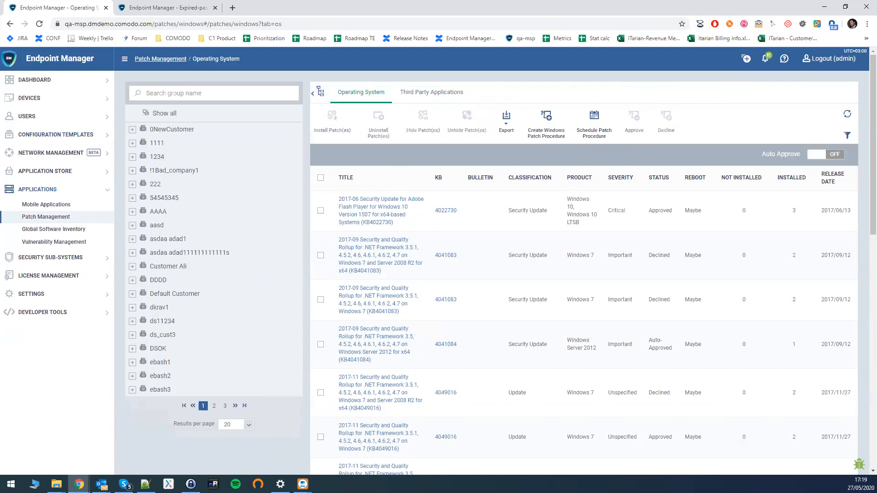
key(alt+Tab)
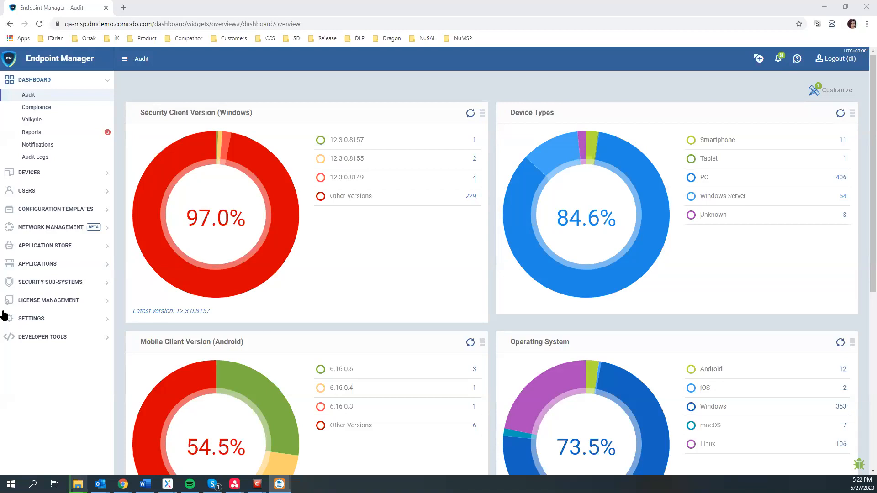
- Expand Configuration Templates and open the Profiles list
click(45, 285)
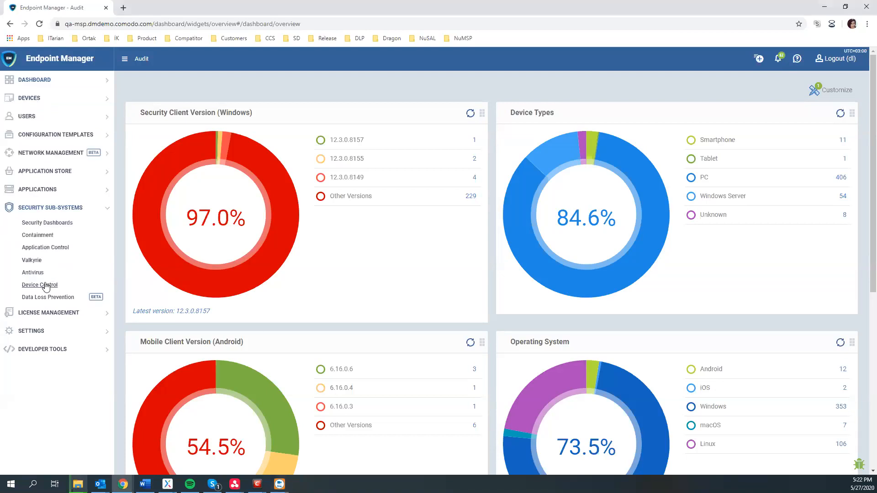
click(36, 136)
click(33, 151)
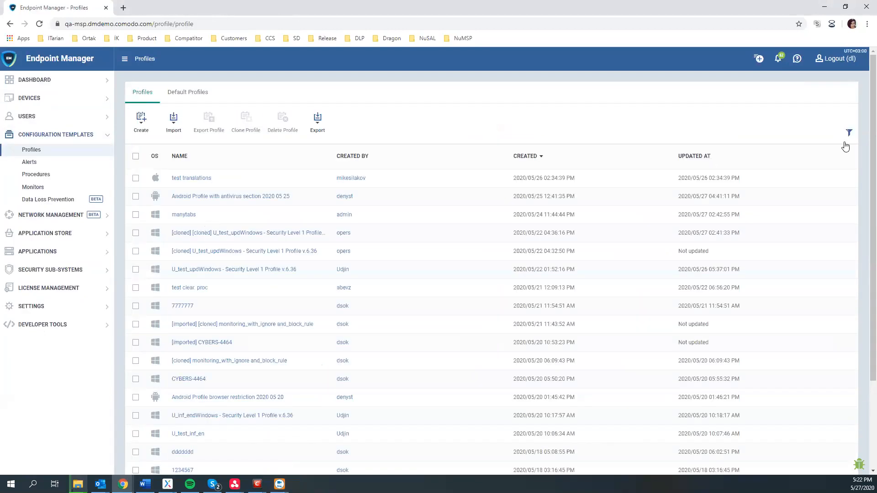
- Filter profiles by the logged-in user in Created by, then open DL_March_demo
click(848, 134)
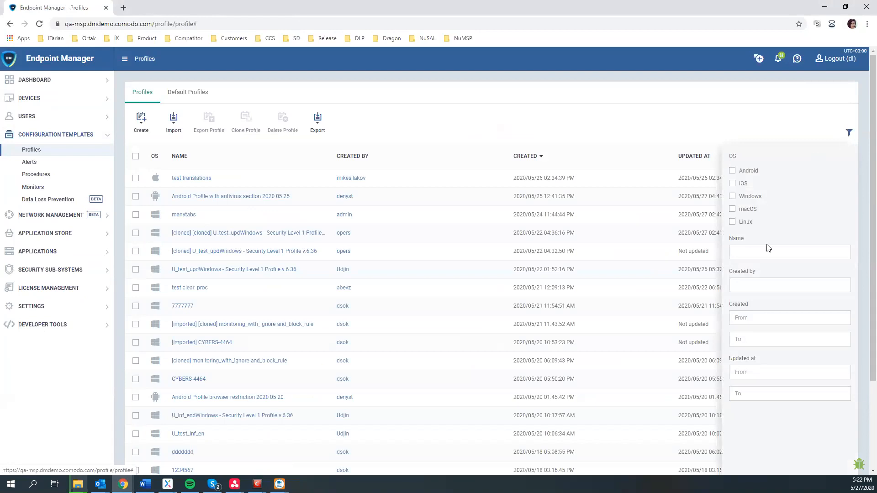
click(751, 285)
text(dl)
click(697, 288)
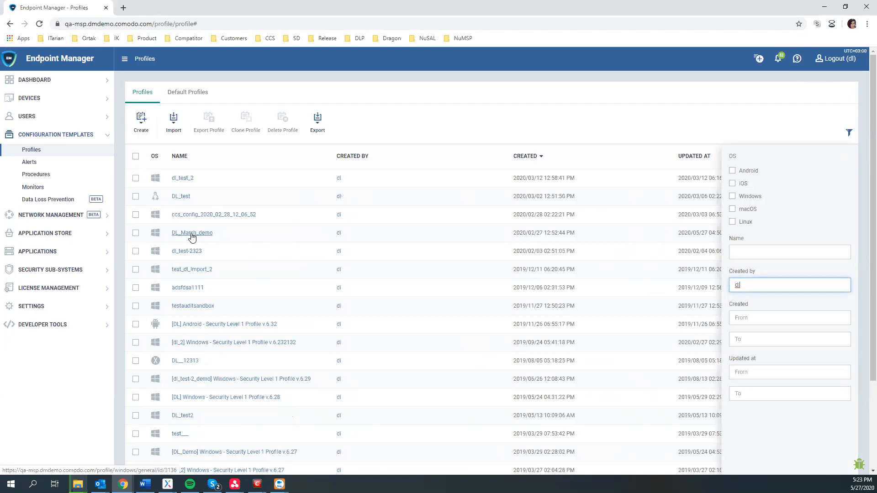
click(192, 235)
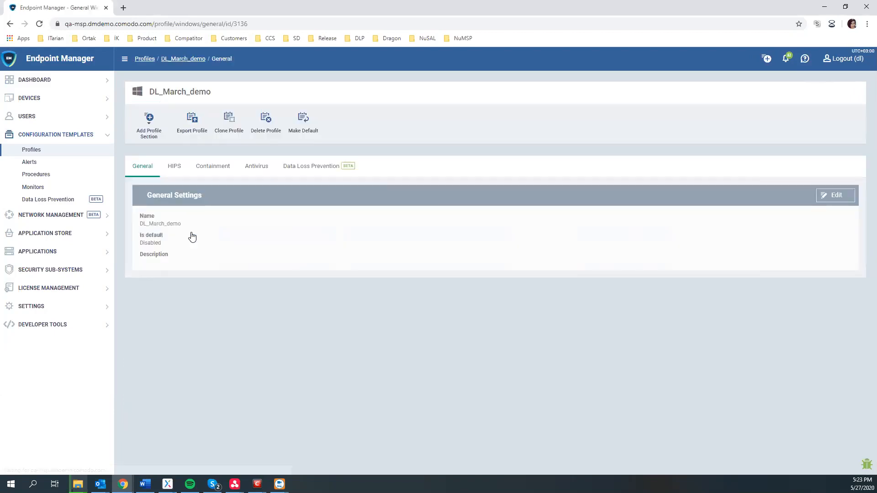
- Show DL_March_demo's Data Loss Prevention section on its Monitoring rules
click(322, 167)
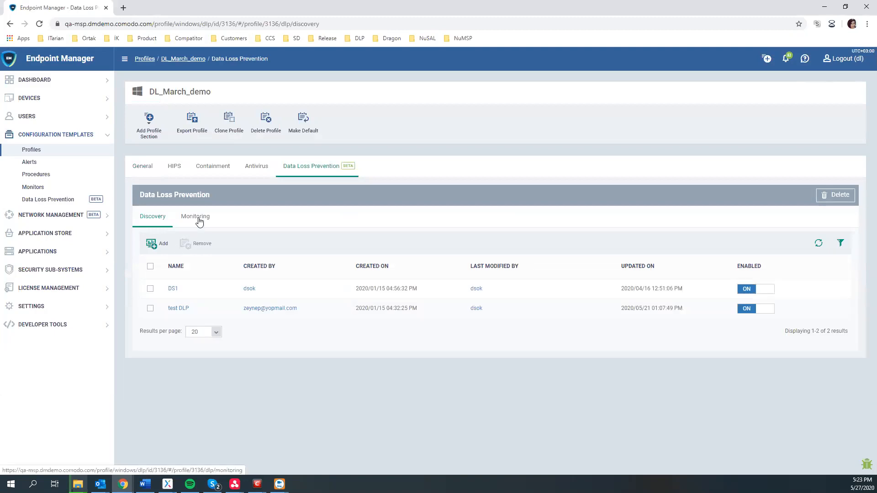
click(199, 220)
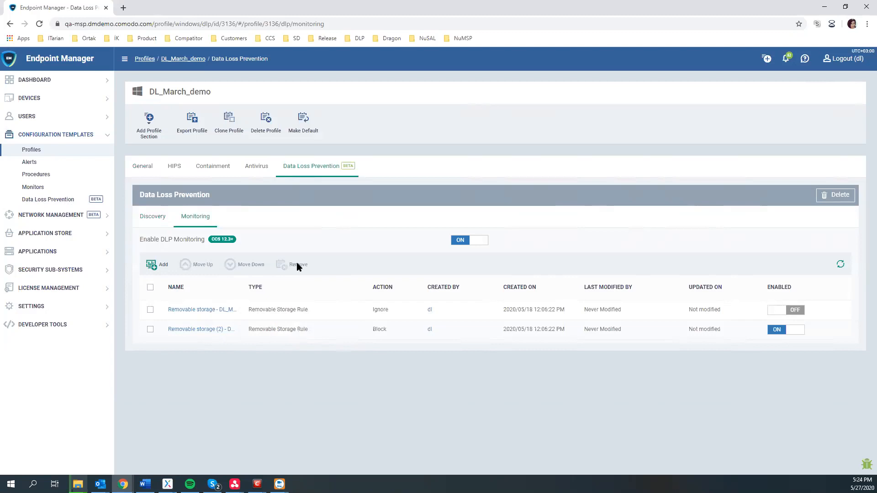
- Add a monitoring rule by searching 'tes' and choosing Removable storage - dl_test_2
click(161, 264)
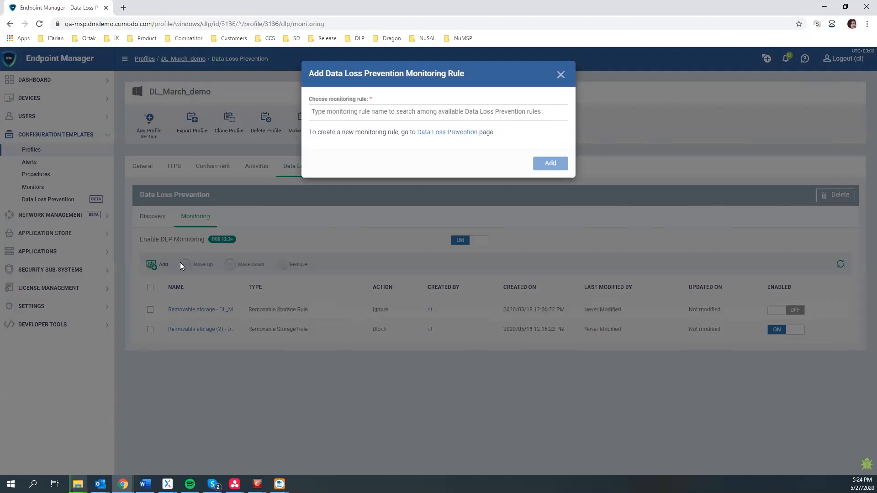
drag(342, 133, 344, 125)
click(357, 111)
text(tes)
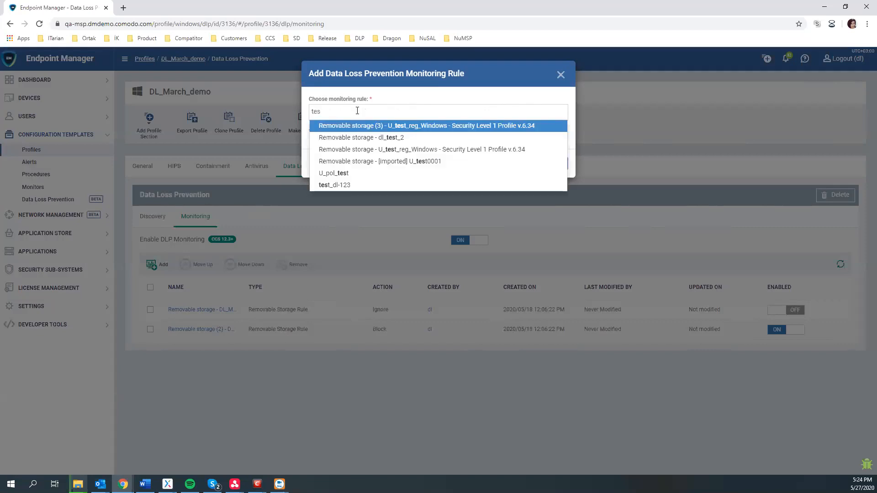
click(387, 138)
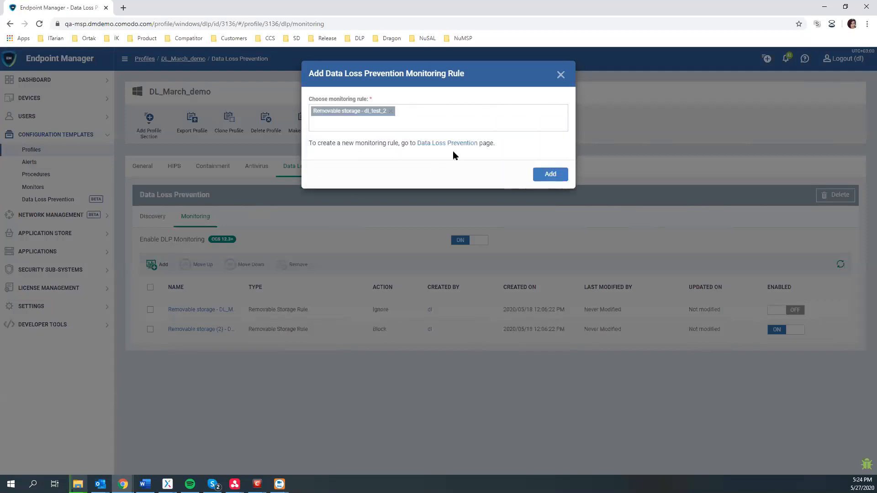
- Close the add-rule dialog and open the Removable storage - DL_March_demo rule's General fields for editing
click(561, 75)
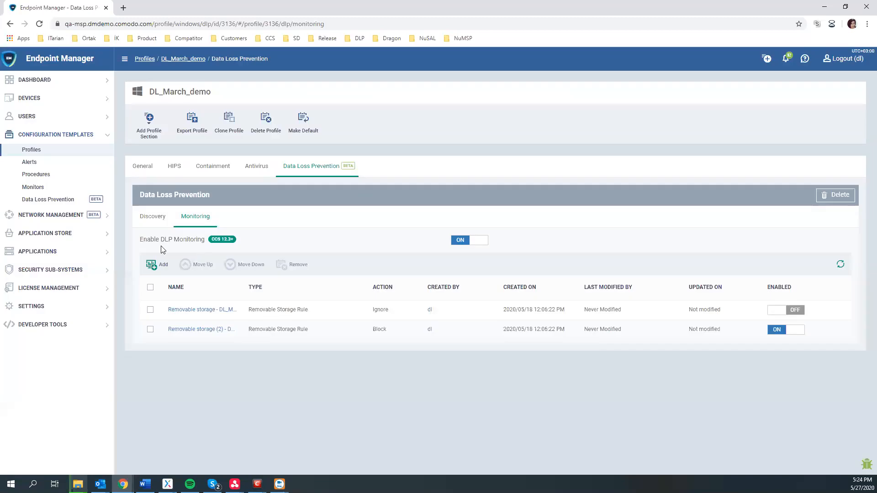
click(179, 310)
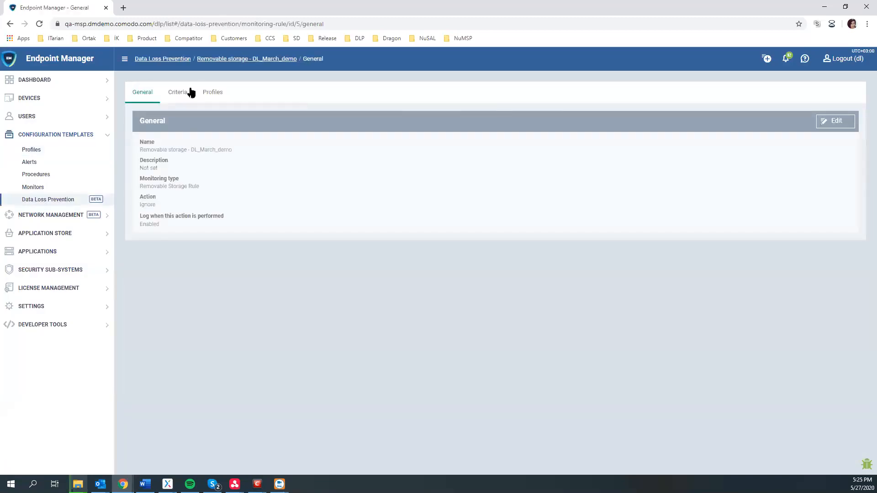
click(828, 120)
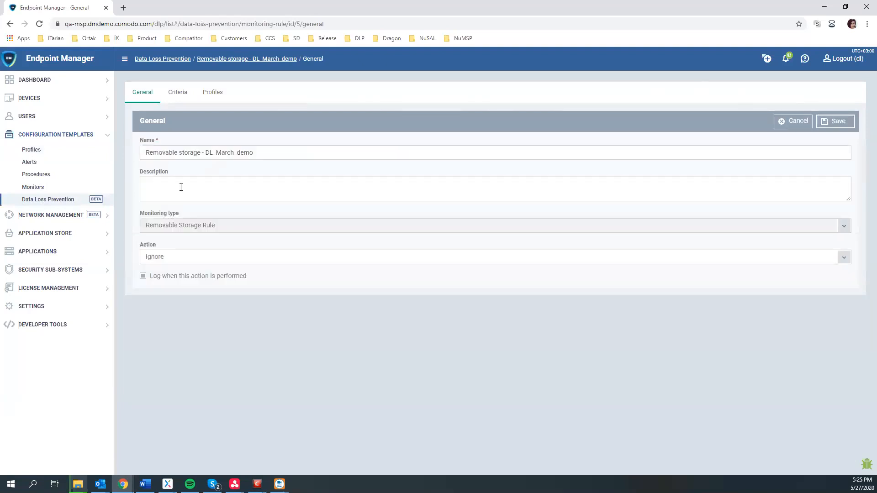
drag(148, 151, 256, 157)
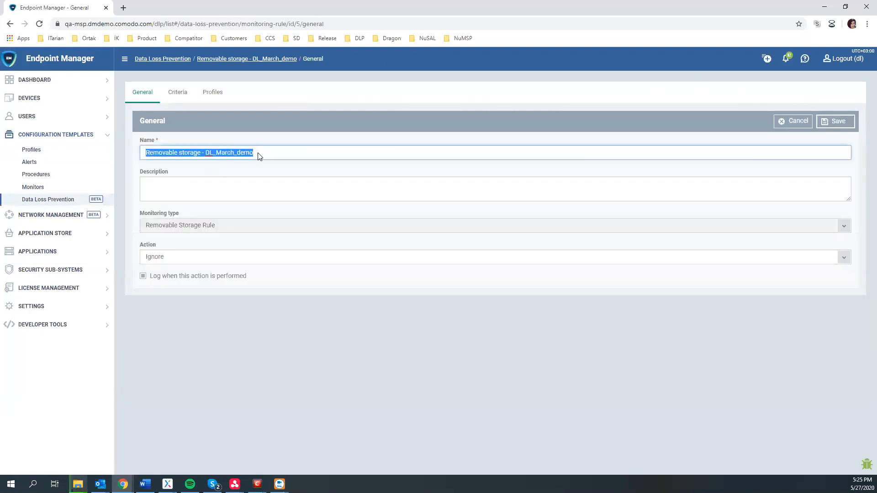
click(213, 191)
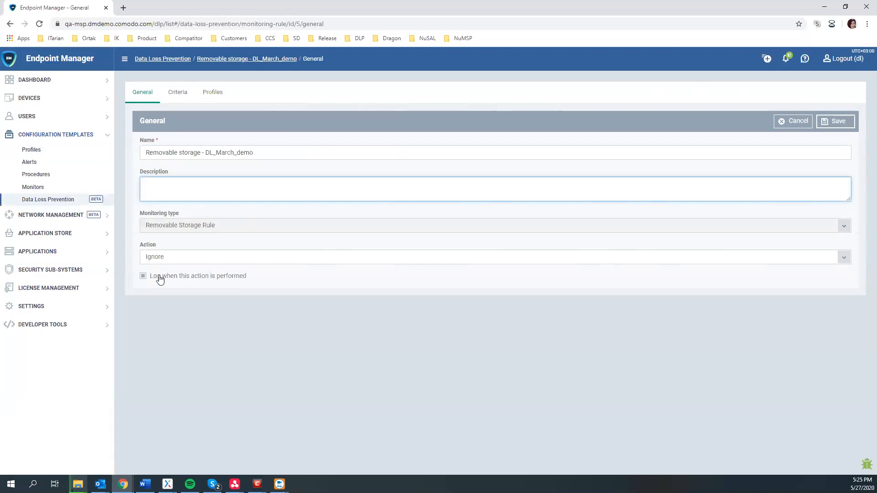
- Keep the rule's action as Ignore and view its Criteria, with USB DATA Devices enabled
click(190, 258)
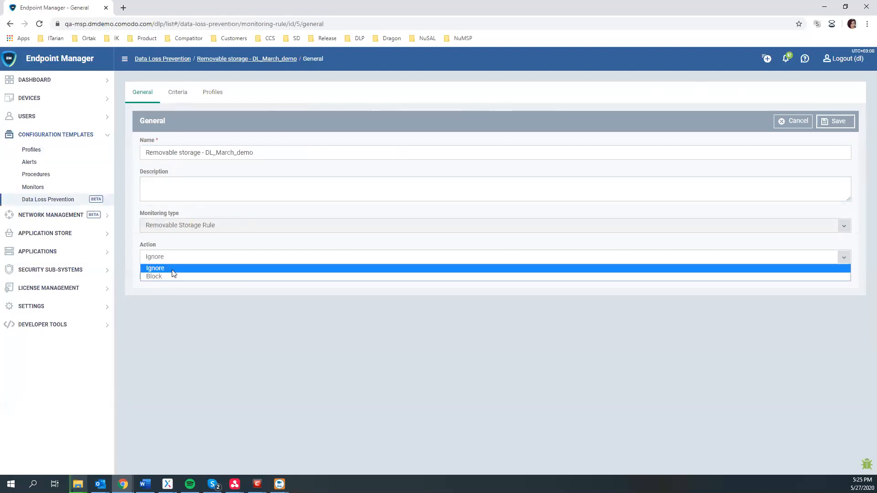
click(170, 286)
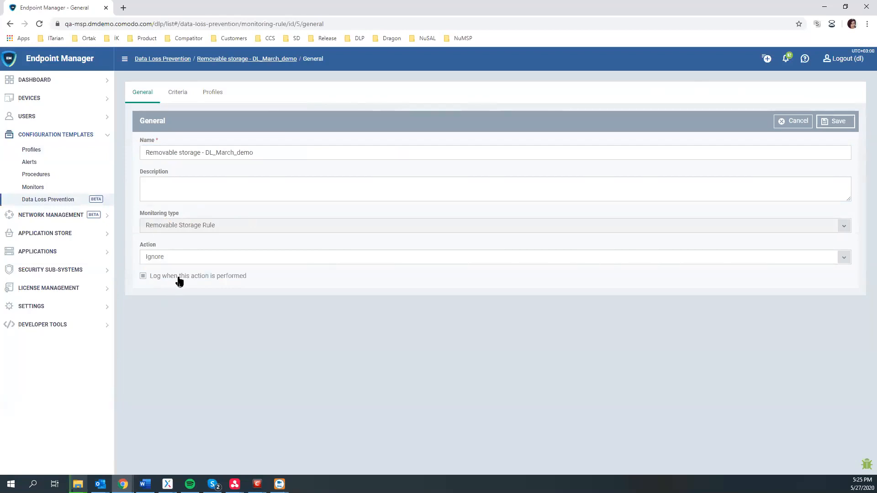
click(178, 92)
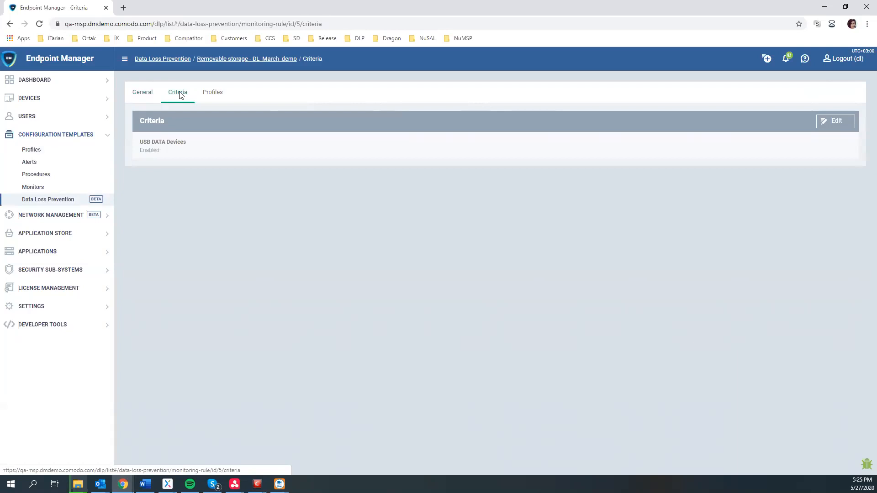
- Check the rule's criteria and Profiles, then go back to the Data Loss Prevention rules list
click(848, 128)
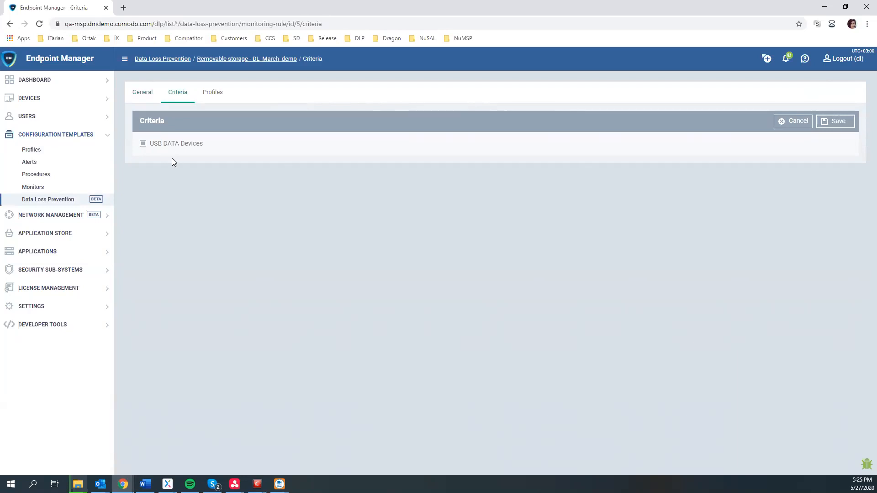
click(214, 97)
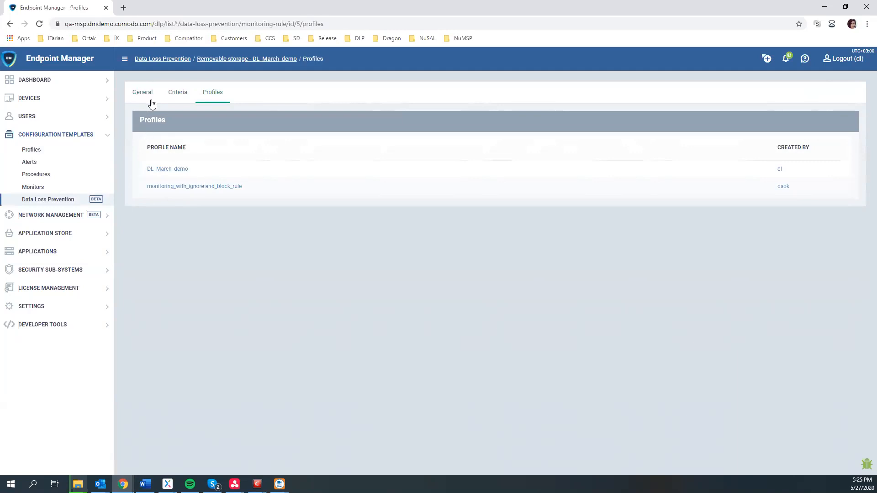
click(169, 60)
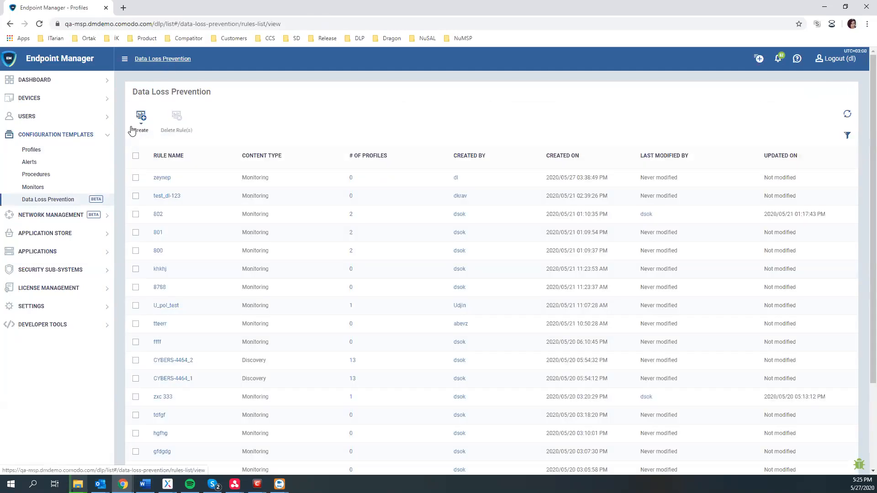
click(139, 117)
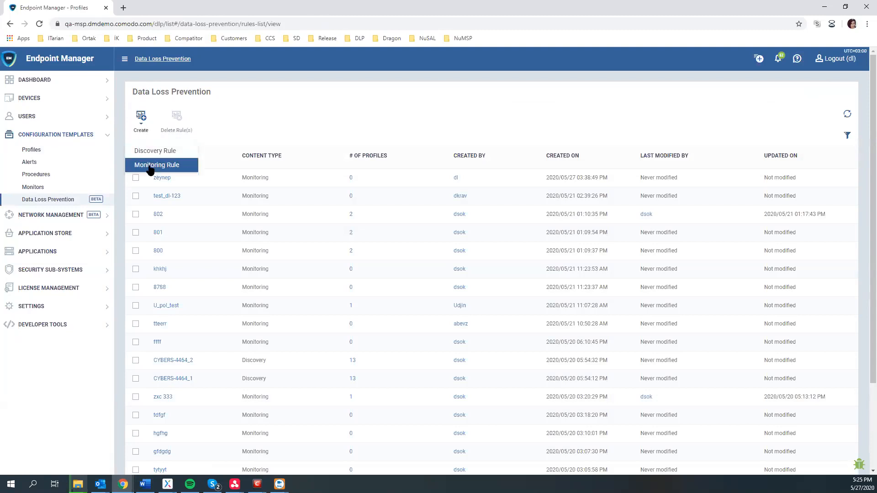
- Create monitoring rule 'demo', described 'test', as a Removable Storage Rule with action Ignore
click(167, 166)
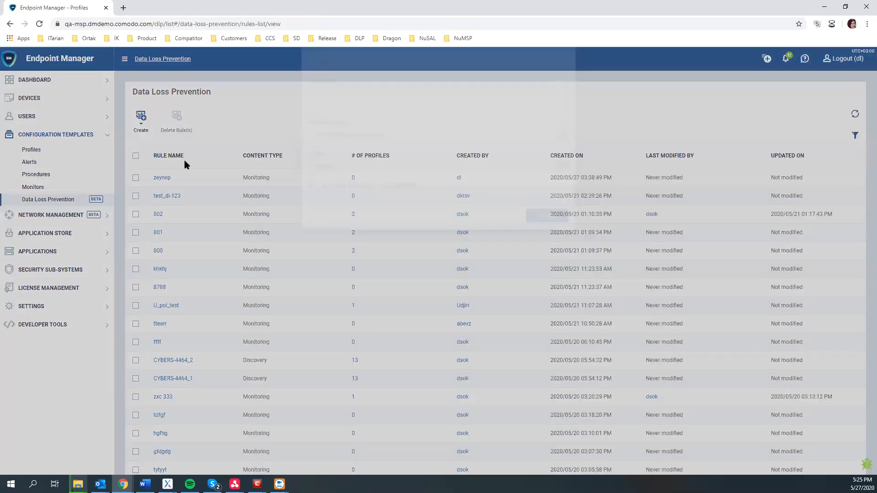
click(349, 113)
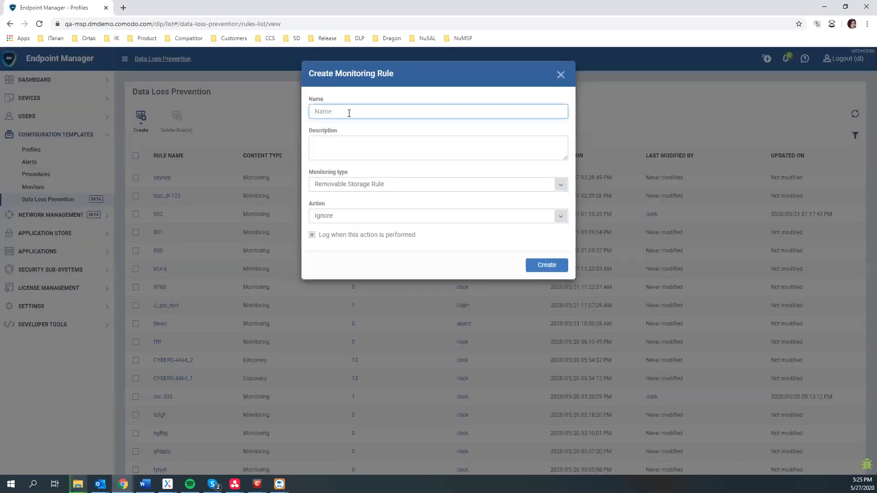
text(demo)
click(356, 143)
text(test)
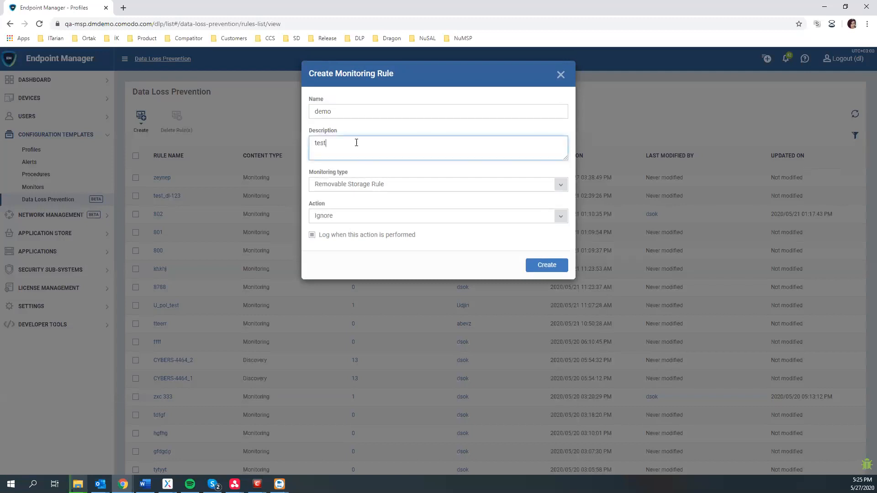
click(366, 186)
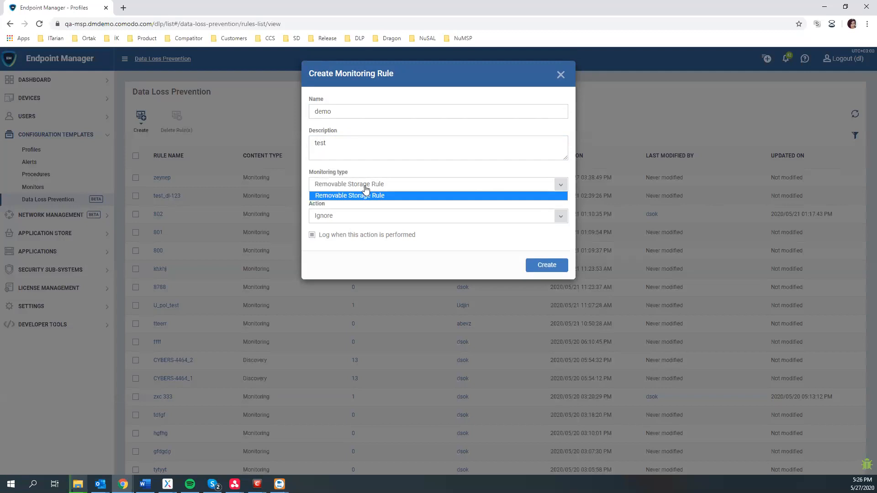
click(366, 187)
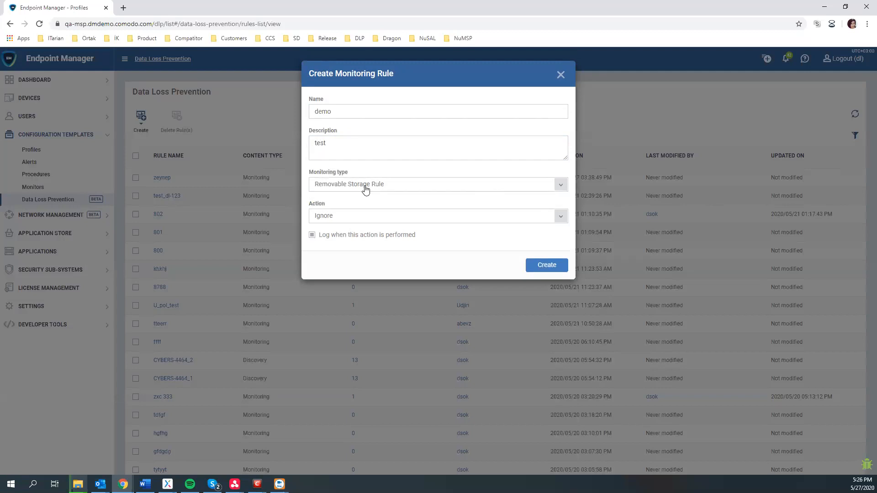
click(352, 217)
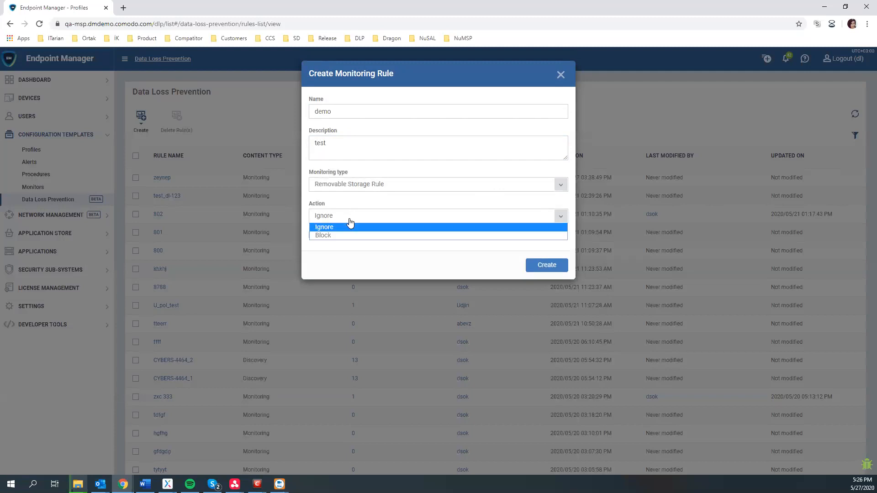
click(309, 261)
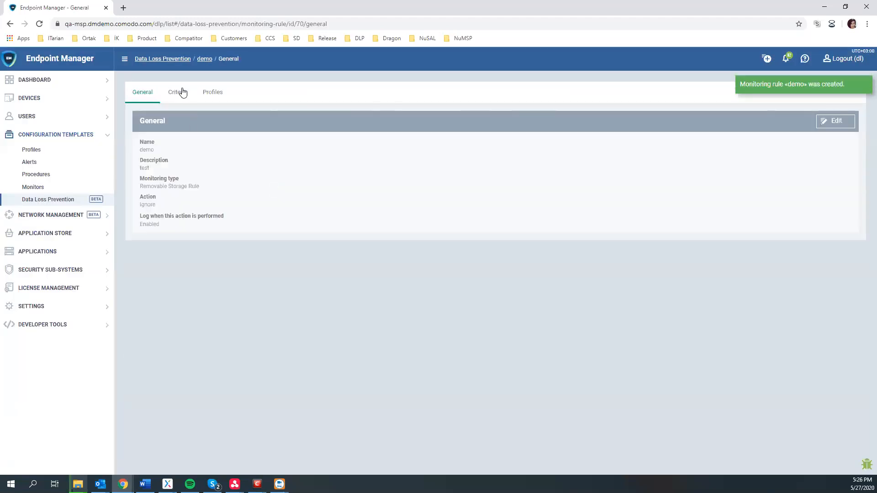
- Save the demo rule and confirm on its Profiles page that no profiles use it yet
click(182, 91)
click(214, 97)
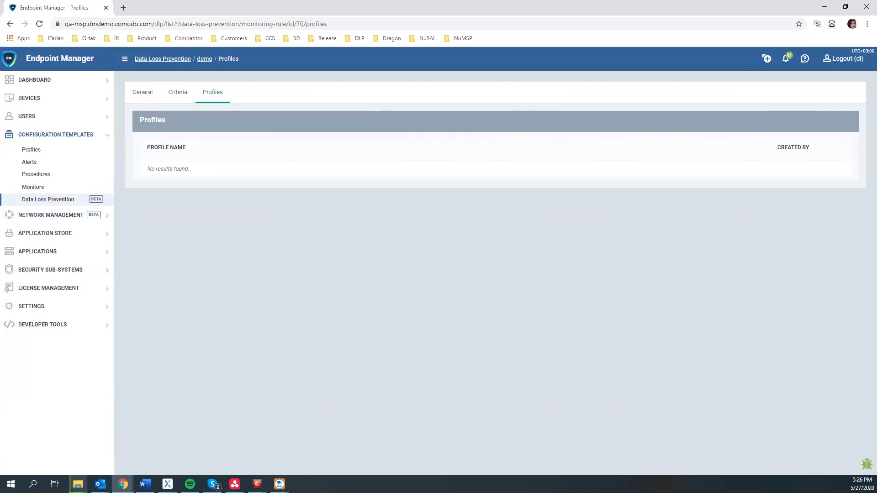
click(54, 271)
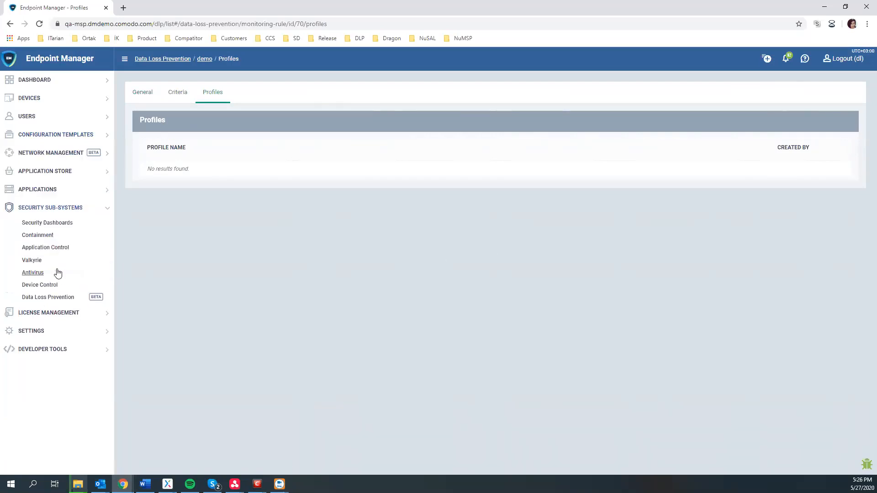
- Go to Containment, select TRw9OJ7e.exe, and show the contained-files filter options
click(43, 236)
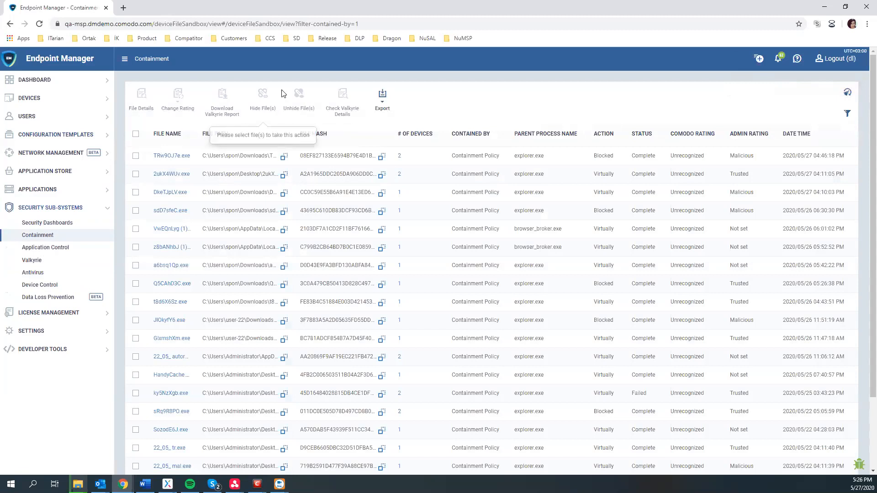
click(136, 156)
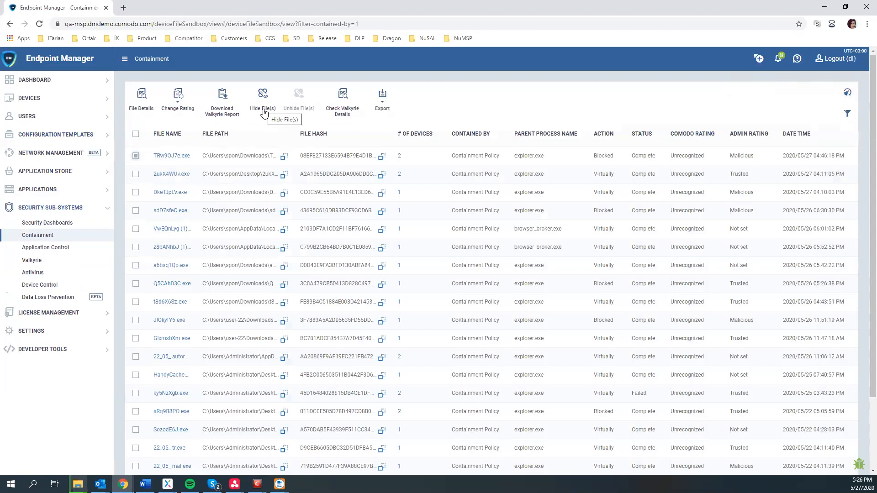
click(847, 114)
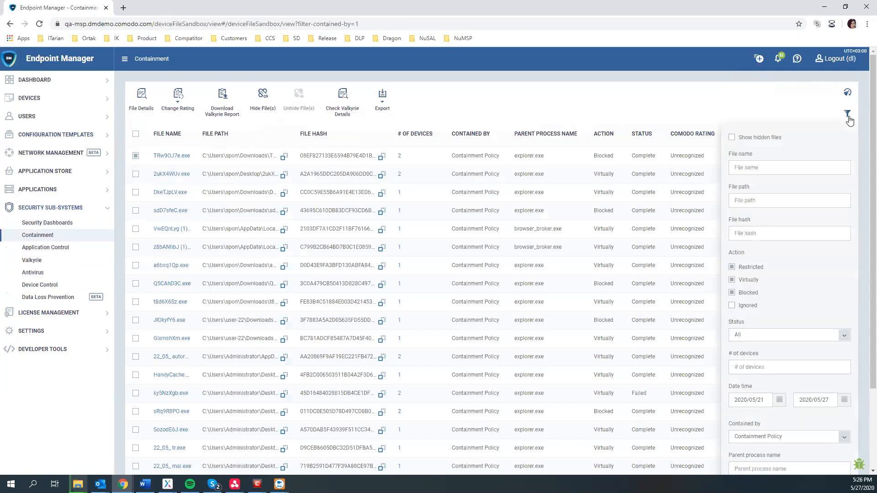
- Apply the Show hidden files filter so hidden files like 22_05_un.exe appear in Containment
click(756, 141)
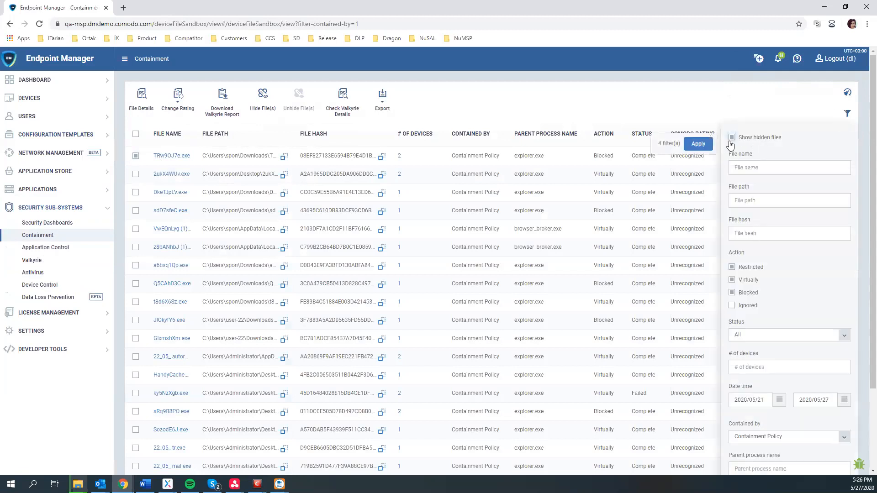
click(707, 143)
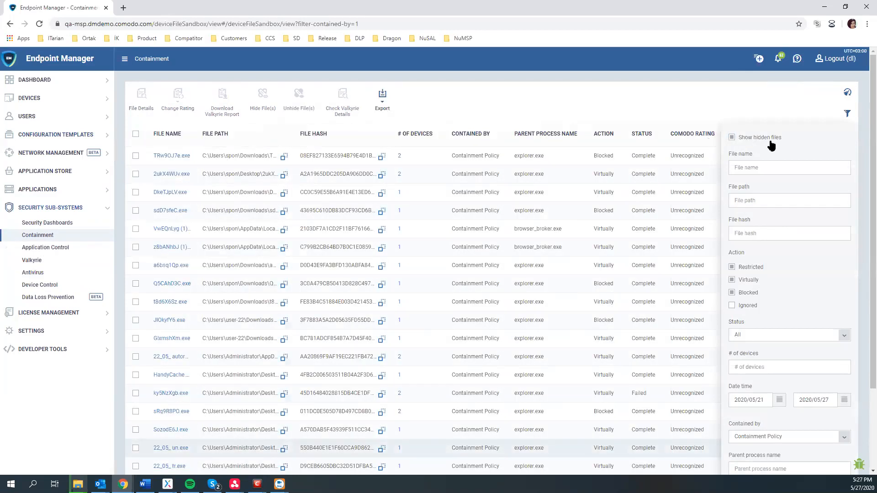
scroll(191, 368, down, 2)
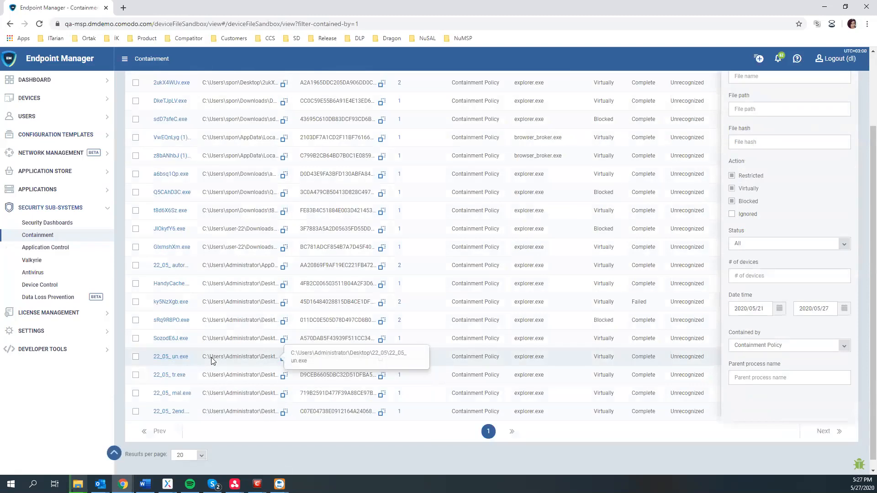
- Inspect 22_05_un.exe and copy its file hash, then move to the Security Dashboards Event View
click(136, 360)
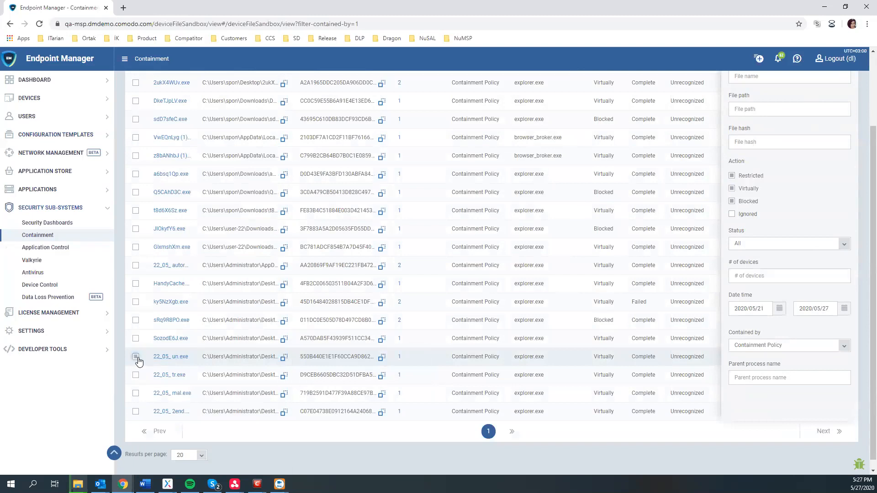
scroll(281, 353, up, 2)
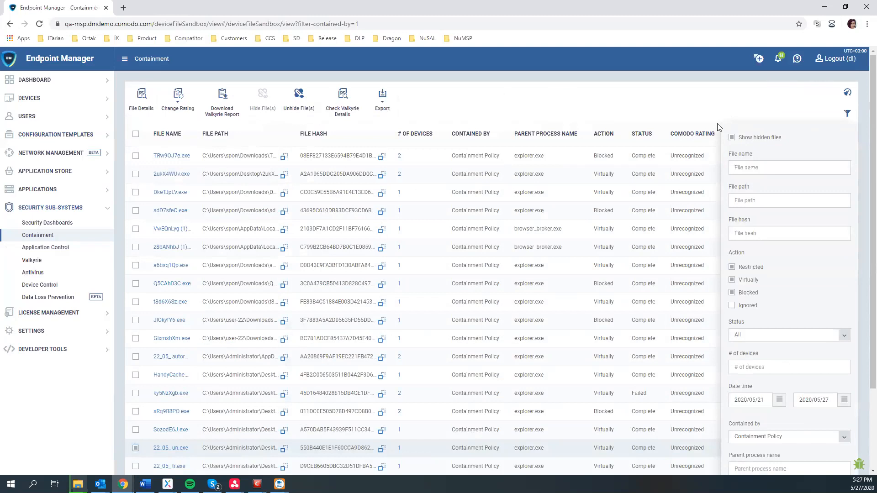
click(136, 447)
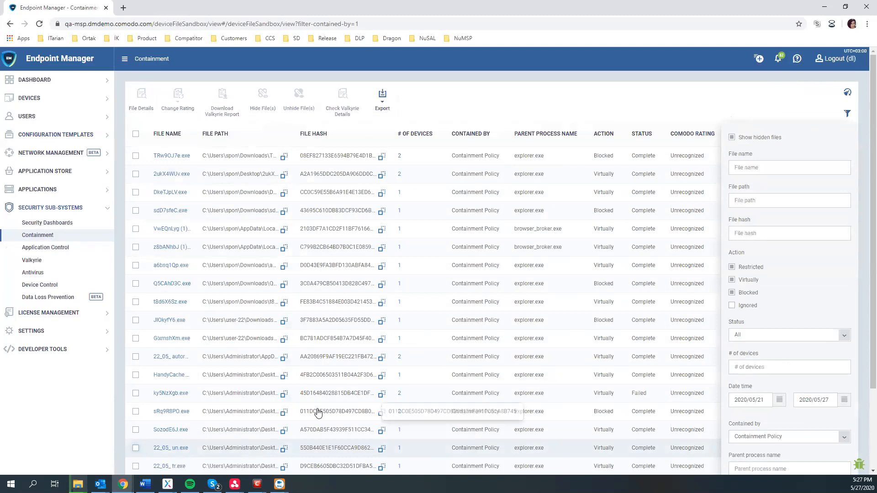
scroll(196, 406, down, 1)
scroll(197, 405, down, 2)
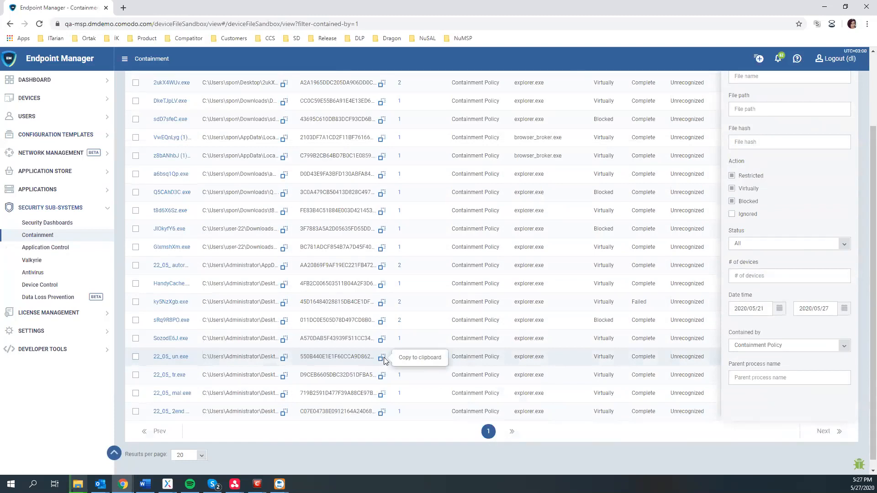
scroll(382, 361, up, 2)
click(60, 223)
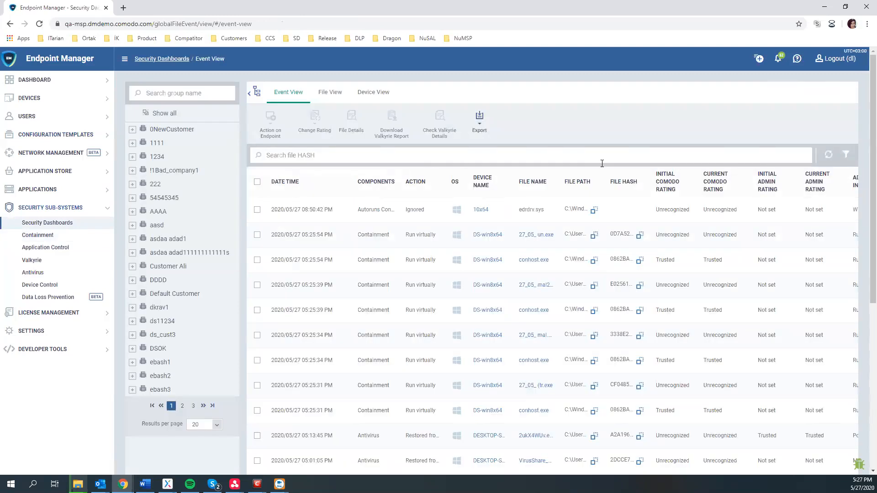
- Filter the Event View by the pasted 22_05_un.exe hash, showing six Unrecognized events
text(550B440E1E1F60CCA9D862ECD51C5990D4E0D21D)
click(829, 155)
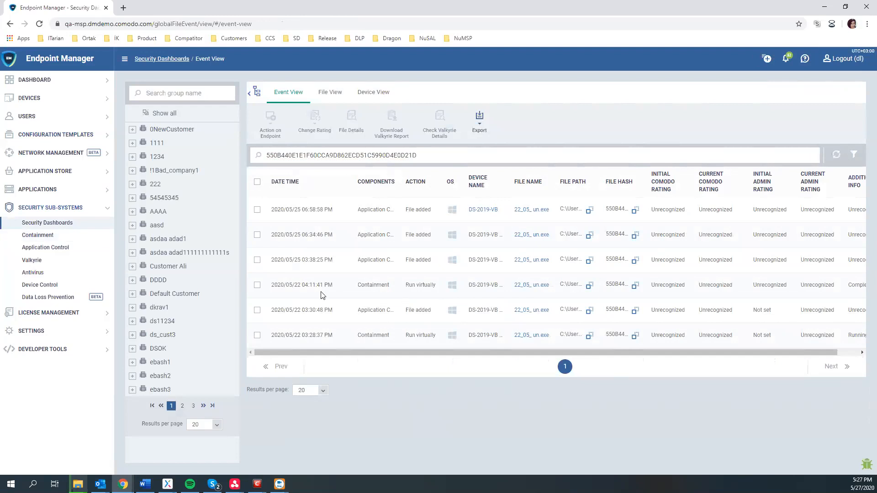
click(45, 99)
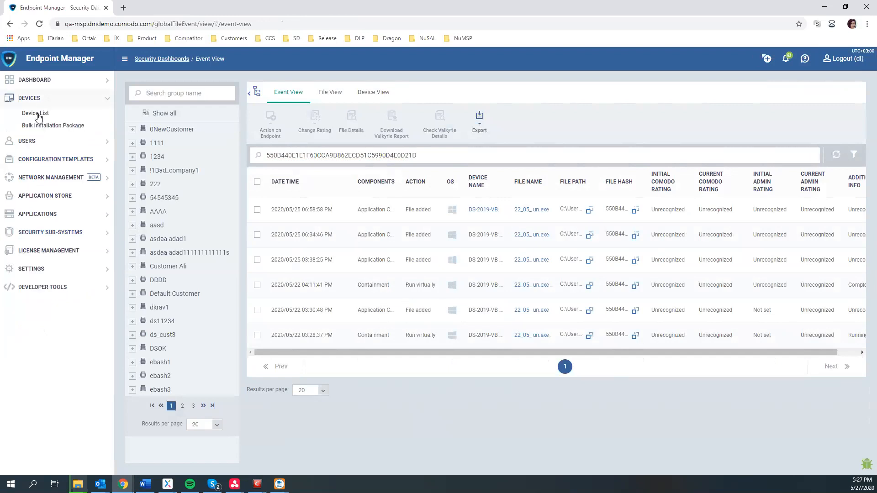
click(34, 80)
- Review the Audit Logs entry for creating the demo DLP rule, then return to Containment
click(32, 156)
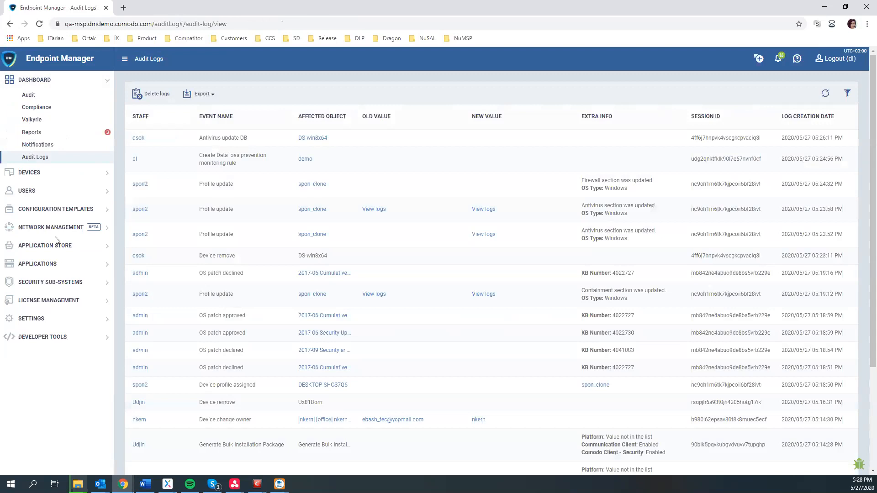
scroll(274, 230, down, 4)
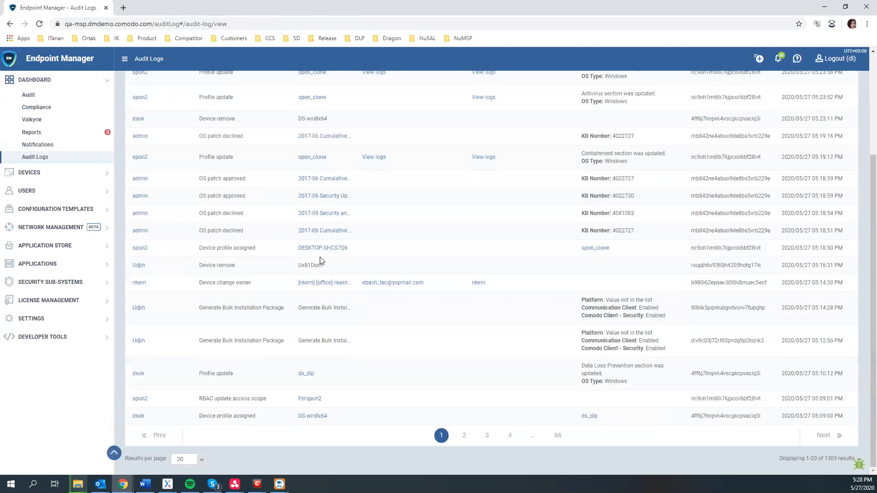
scroll(229, 240, up, 4)
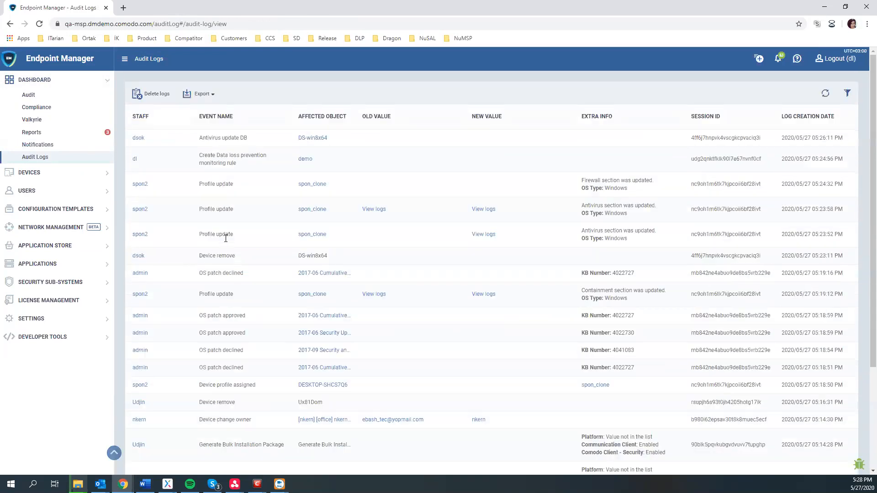
click(57, 284)
click(37, 235)
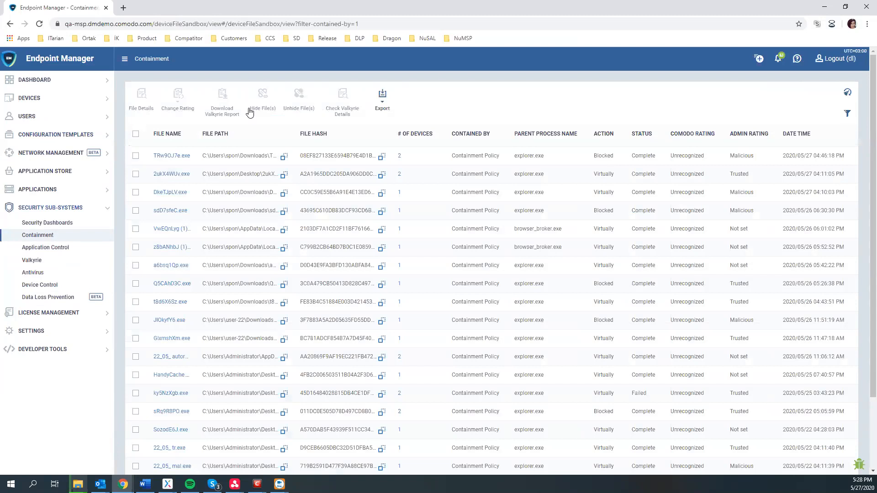
- Hide TRw9OJ7e.exe, reveal hidden files, unhide it again, then view the Audit Logs
click(258, 105)
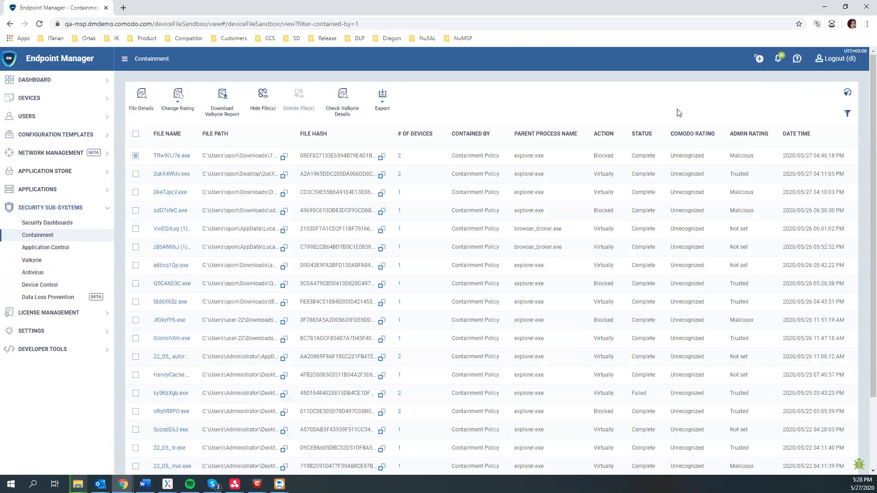
click(848, 113)
click(732, 137)
click(698, 144)
click(135, 155)
click(299, 99)
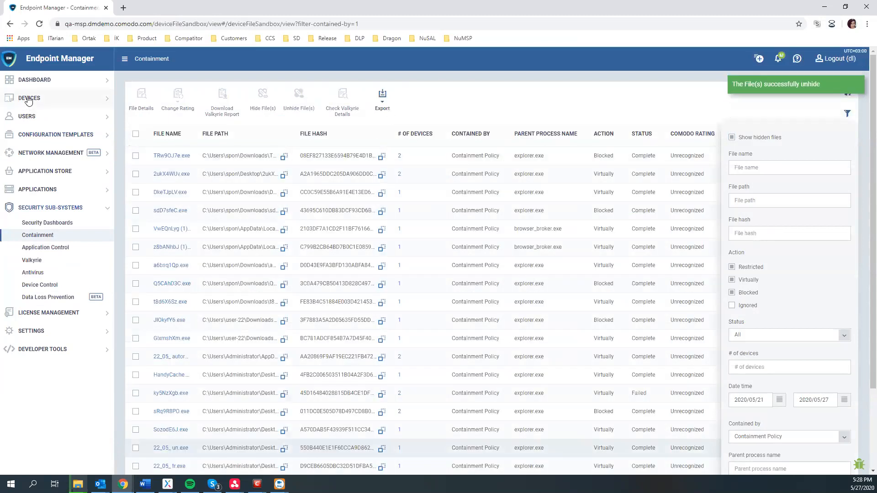
click(33, 82)
click(35, 157)
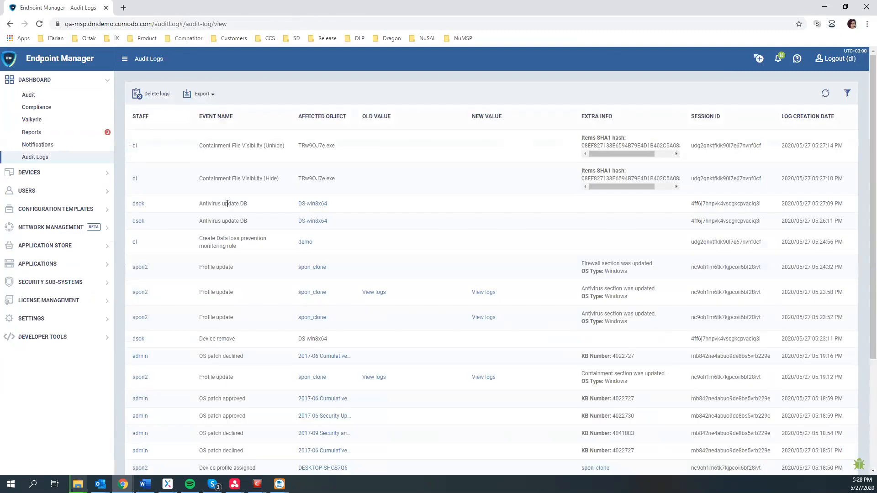
- Highlight the Containment File Visibility Hide and Unhide entries for TRw9OJ7e.exe and their SHA1 hash info
drag(203, 178, 277, 179)
drag(214, 146, 345, 152)
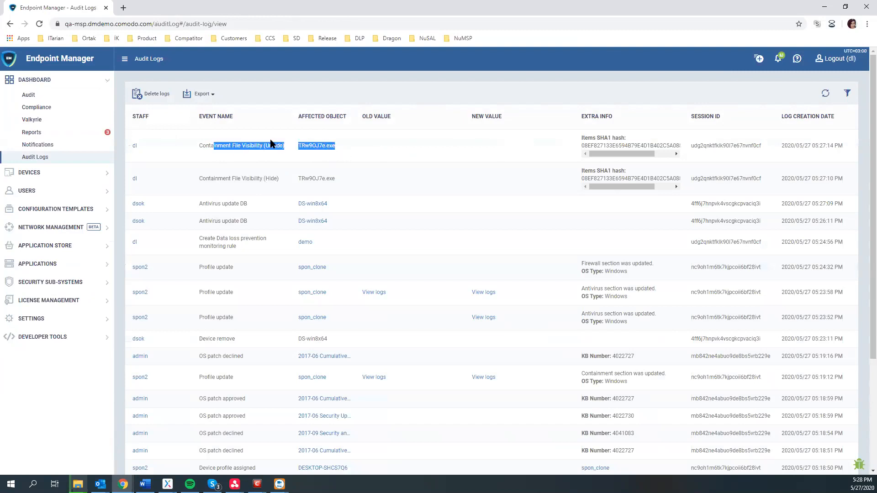
drag(621, 154, 590, 140)
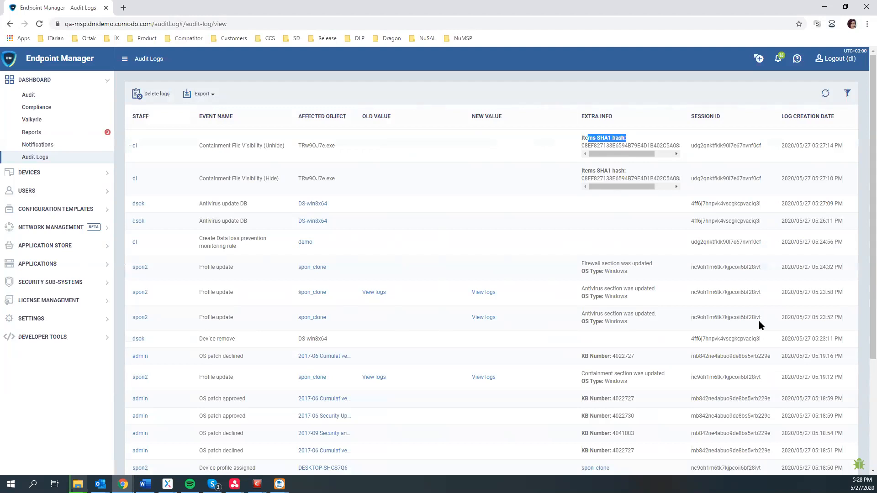
- Show the ITarian remote session full screen with the client's DLP Monitoring rules list
click(825, 8)
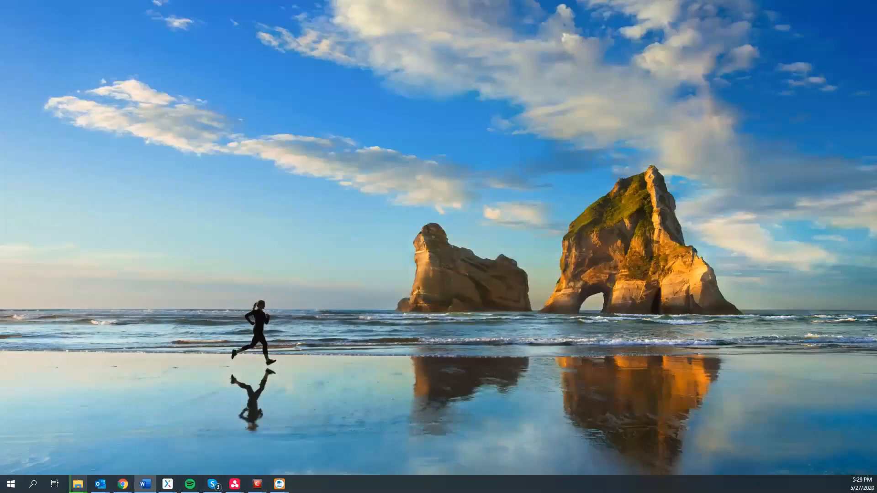
mouse_move(235, 482)
click(256, 440)
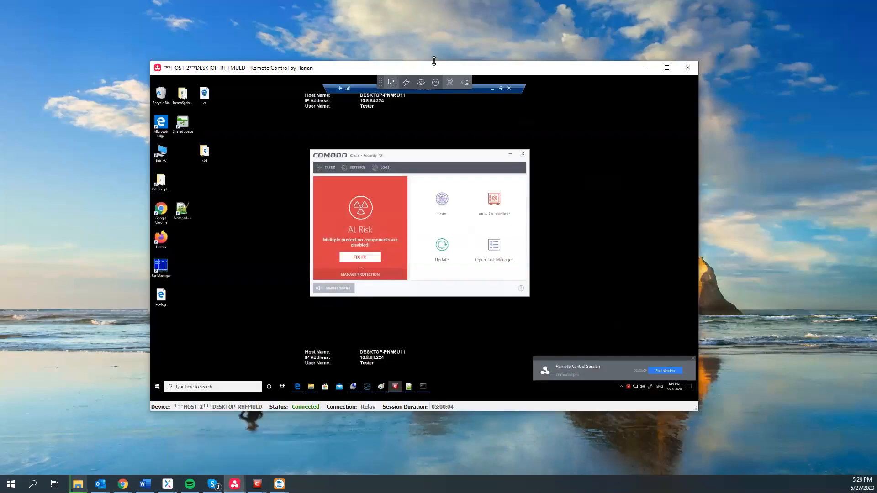
double_click(434, 61)
double_click(434, 1)
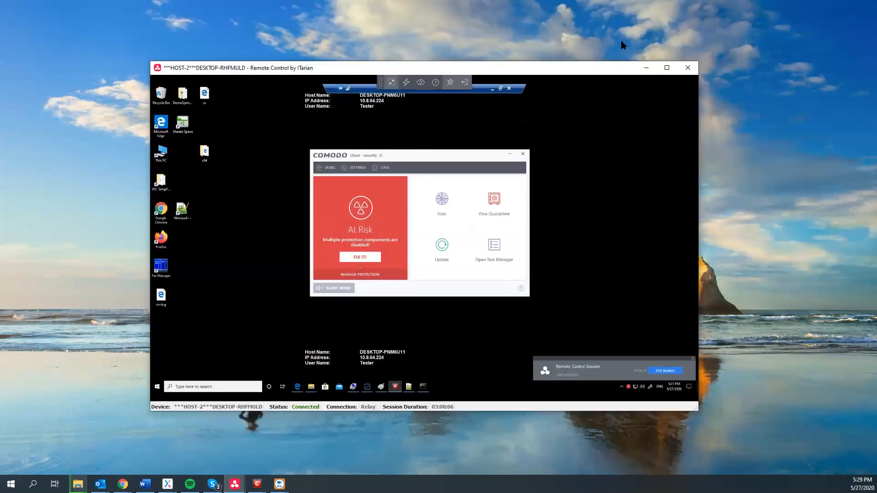
click(664, 68)
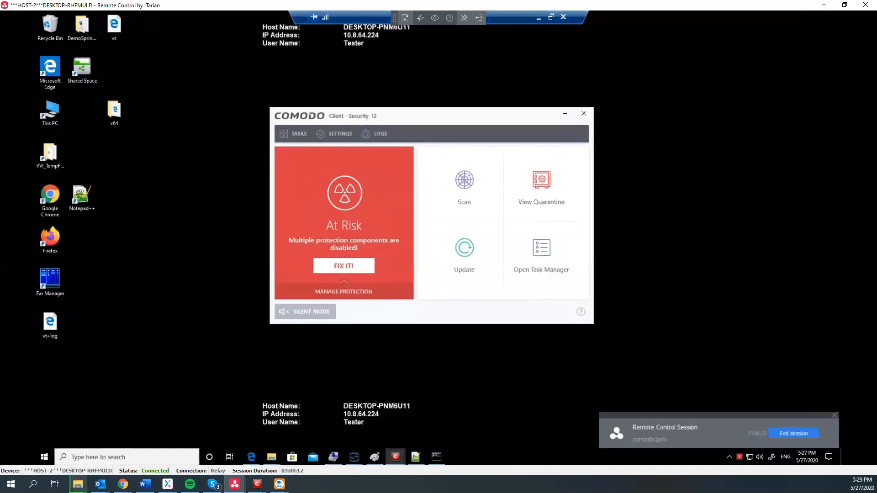
click(346, 135)
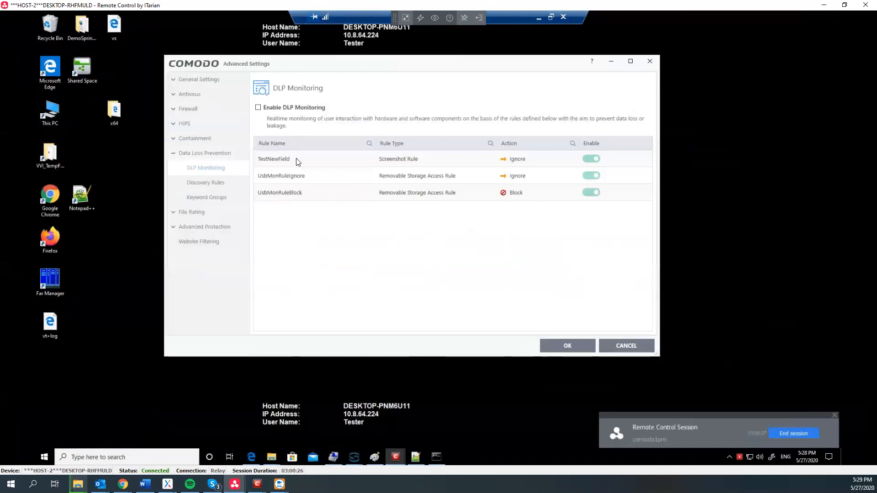
mouse_move(271, 456)
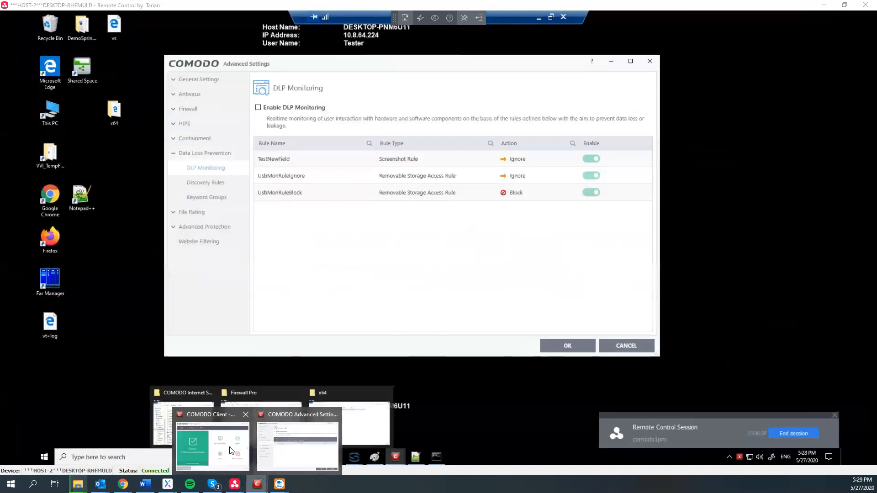
click(338, 441)
drag(464, 109, 514, 64)
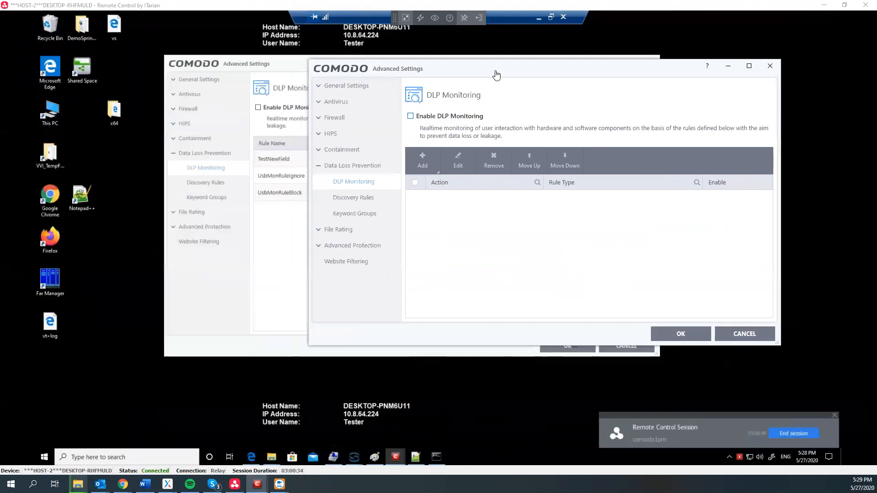
click(422, 161)
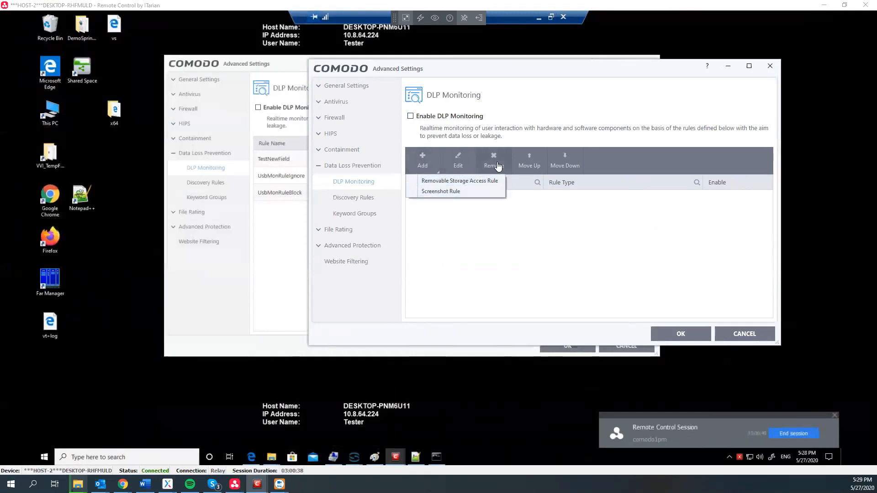
click(459, 191)
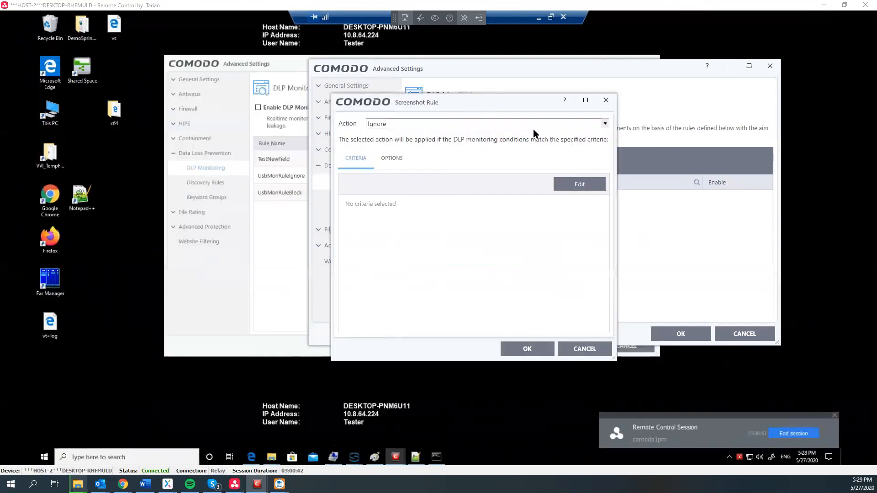
click(606, 100)
click(423, 161)
click(429, 181)
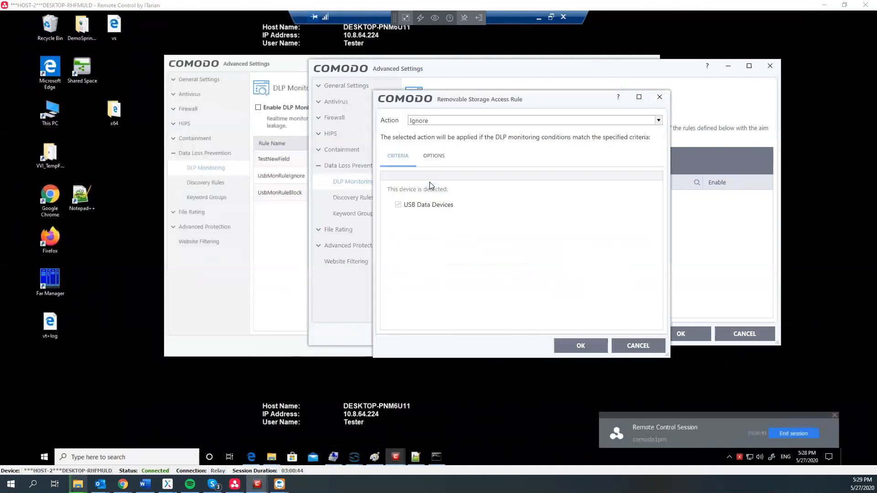
click(656, 98)
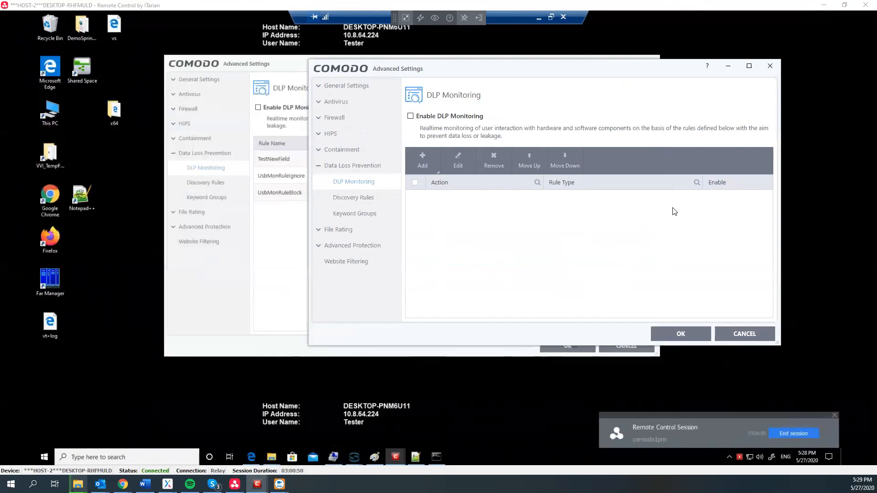
click(728, 66)
click(304, 165)
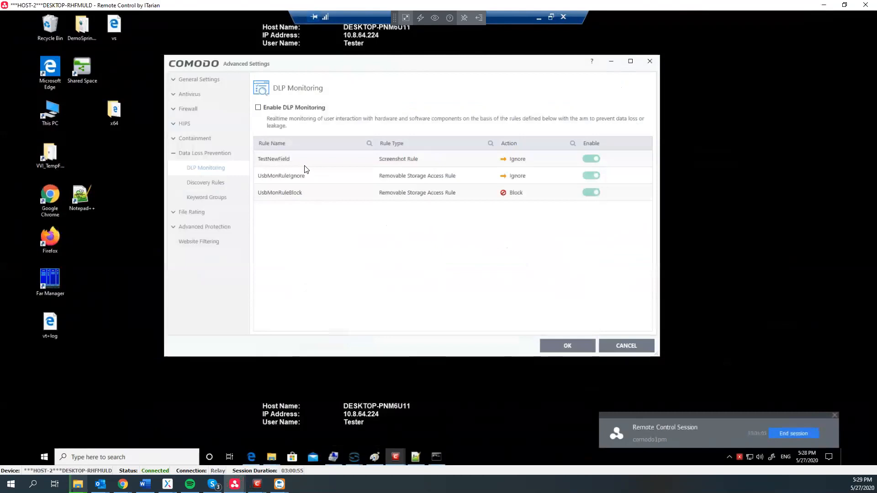
click(325, 177)
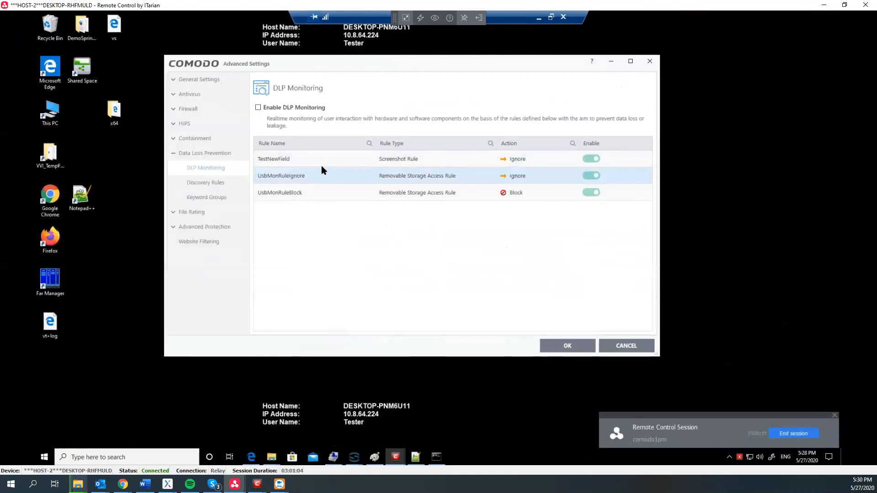
key(alt+Tab)
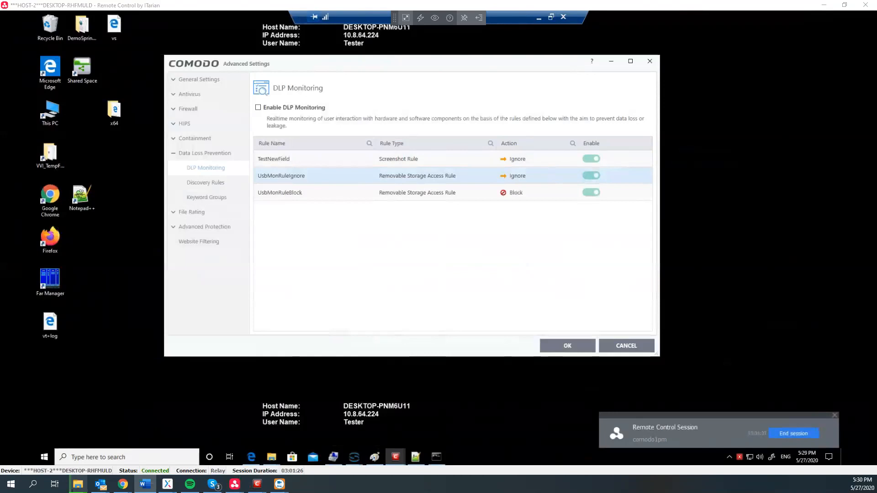
click(283, 163)
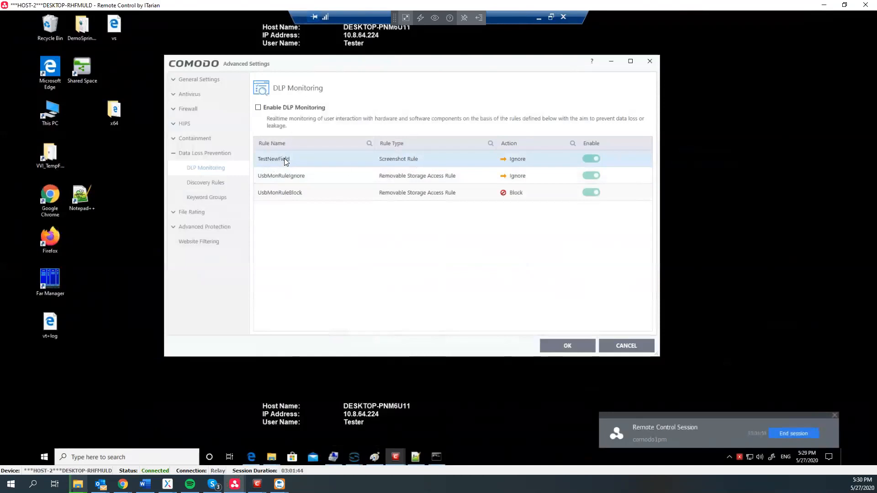
click(273, 177)
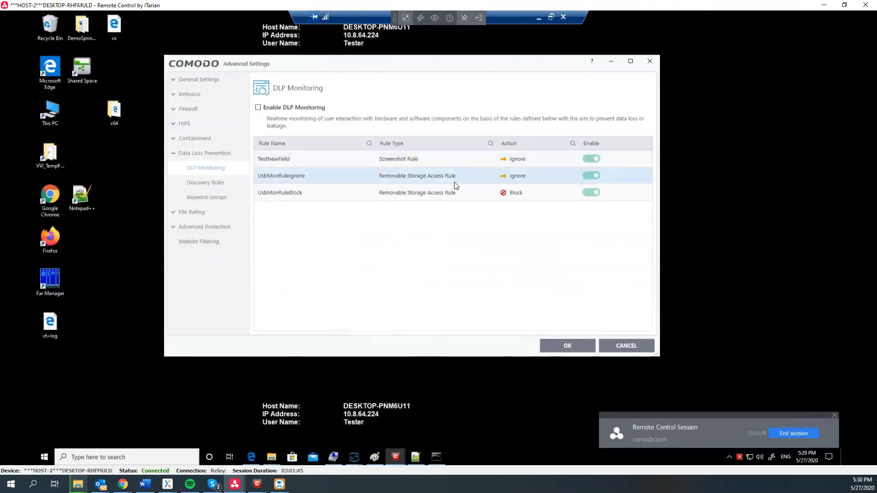
click(431, 196)
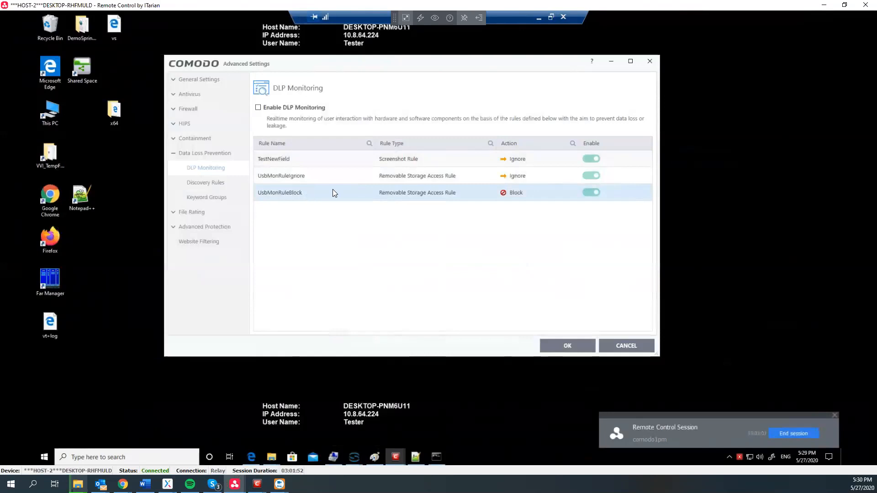
click(86, 206)
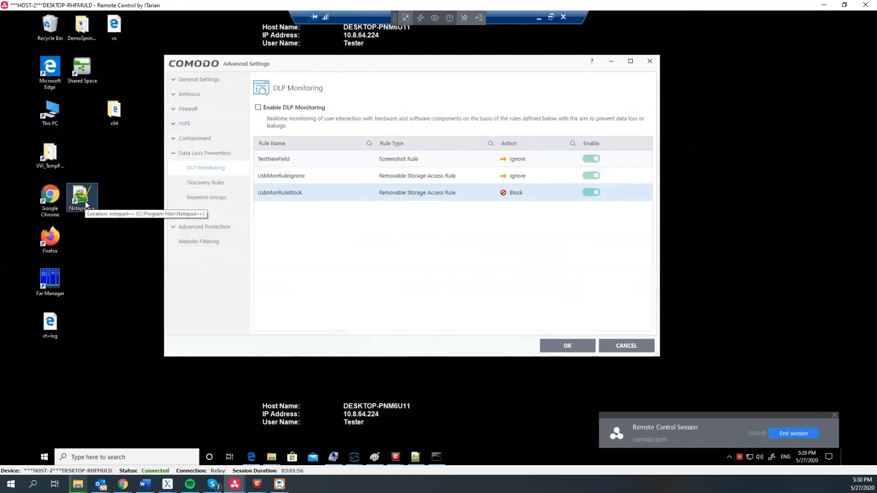
- Open DLPMonRuleDemo.xml in Notepad++ and highlight the TestNewField rule's screenshot setting and name
double_click(85, 201)
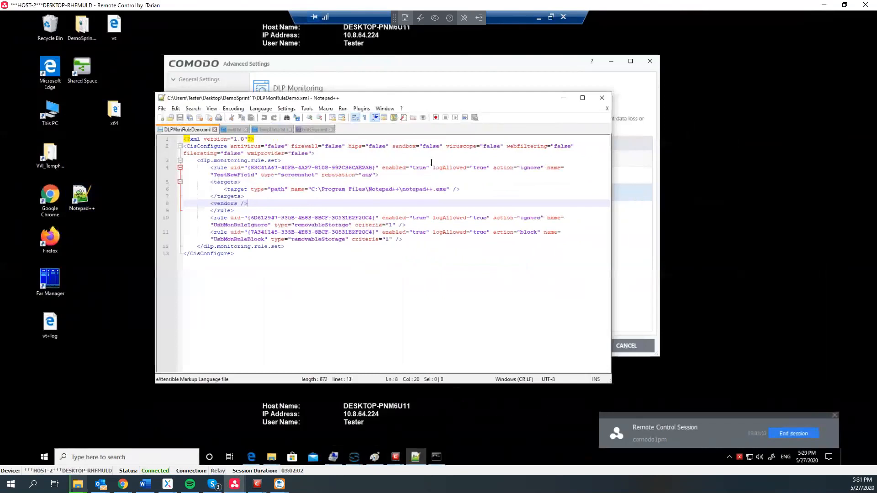
double_click(294, 176)
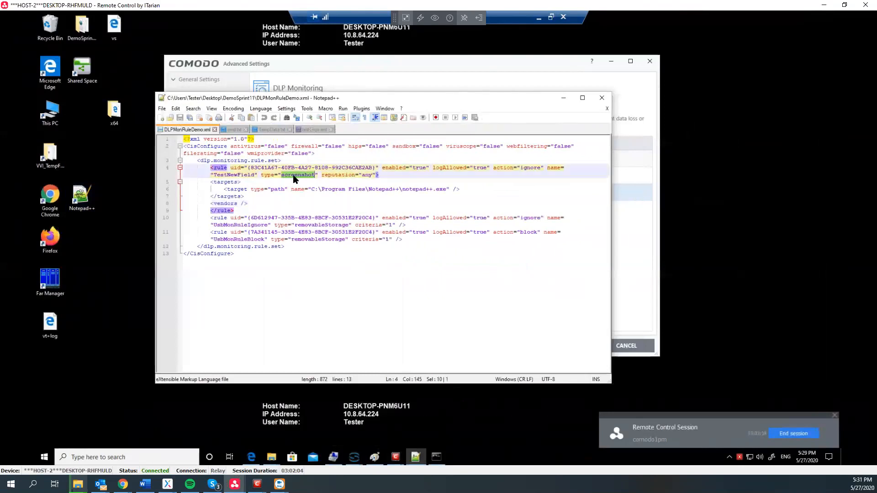
drag(234, 167, 251, 166)
drag(211, 175, 267, 175)
- Move the editor beside the client, select the whole TestNewField rule, and minimize Advanced Settings
drag(384, 100, 649, 92)
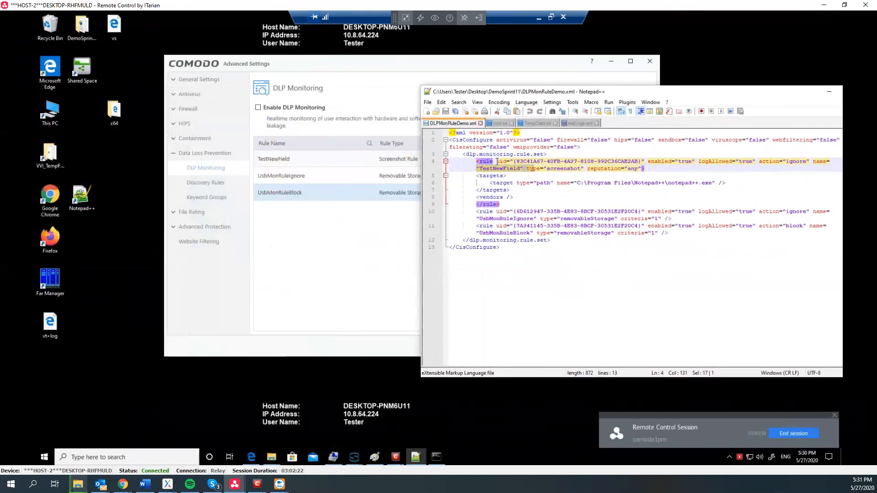
drag(496, 161, 655, 167)
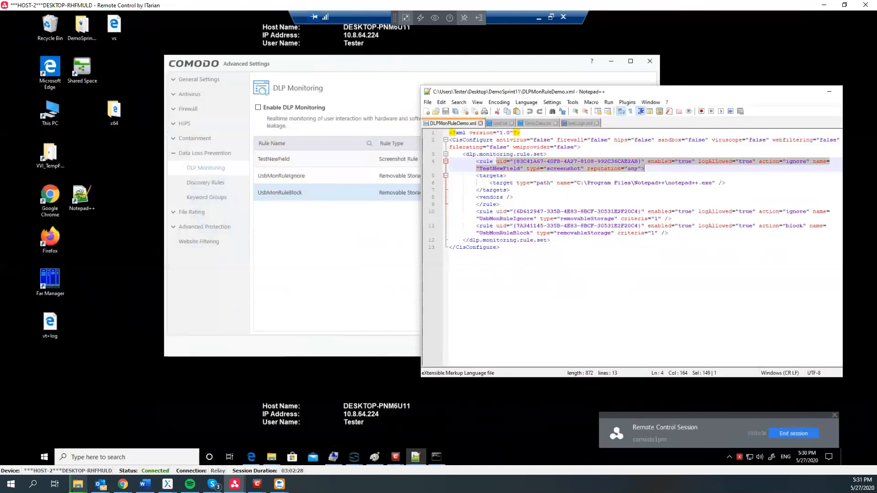
click(614, 69)
click(612, 63)
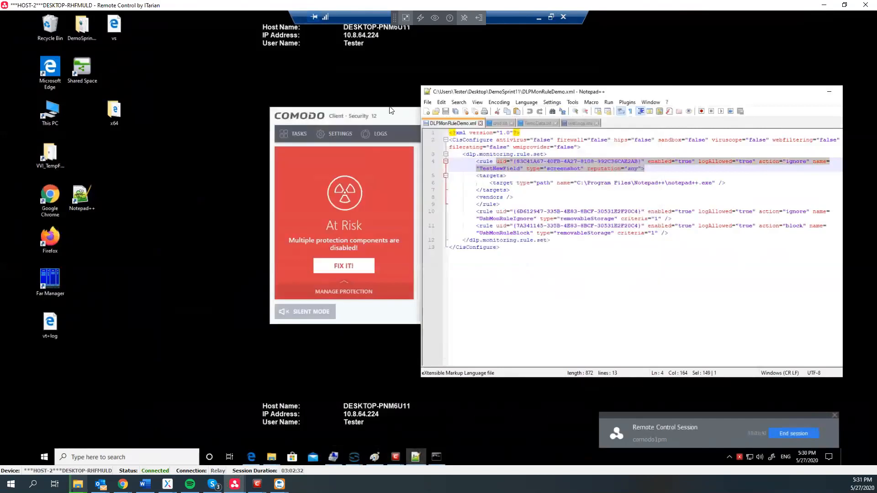
click(370, 135)
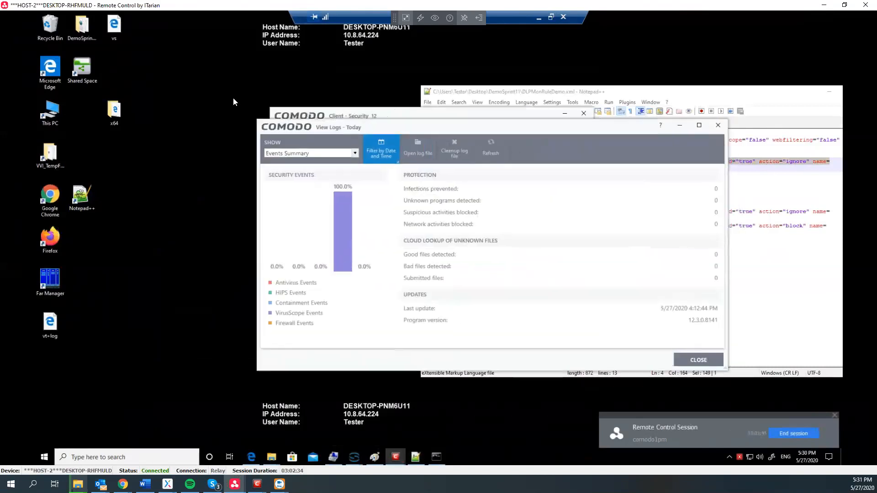
click(191, 128)
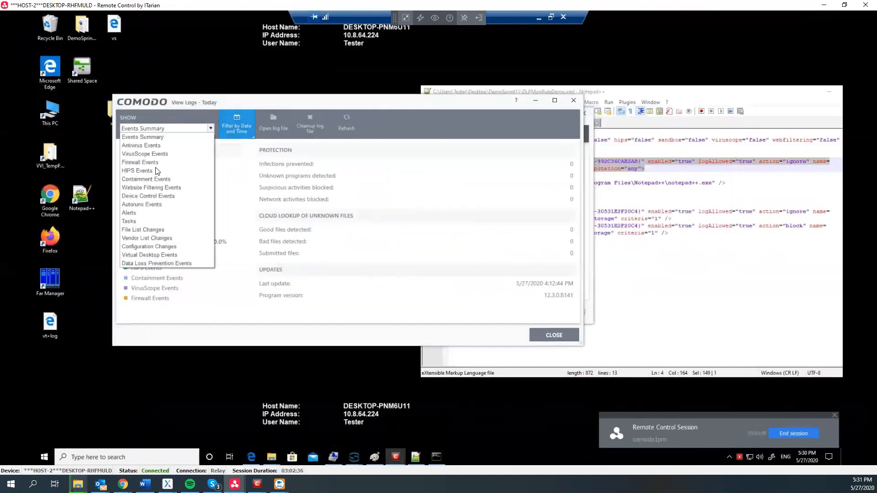
click(141, 262)
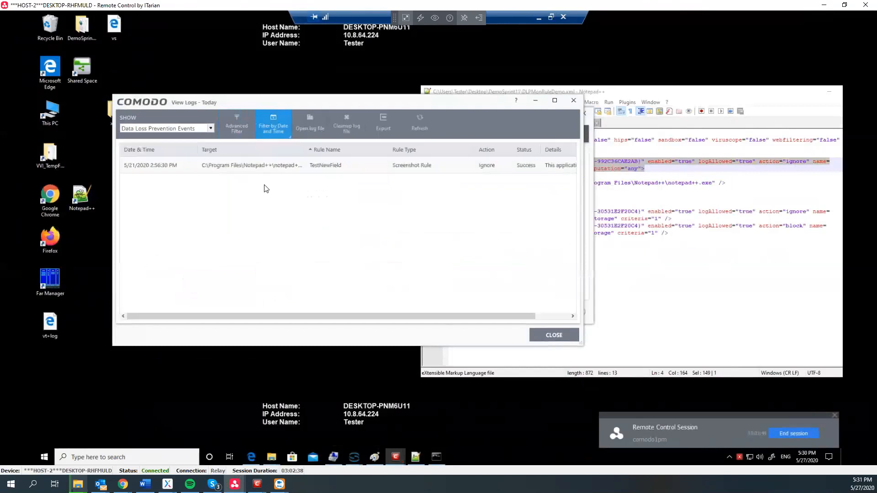
click(408, 171)
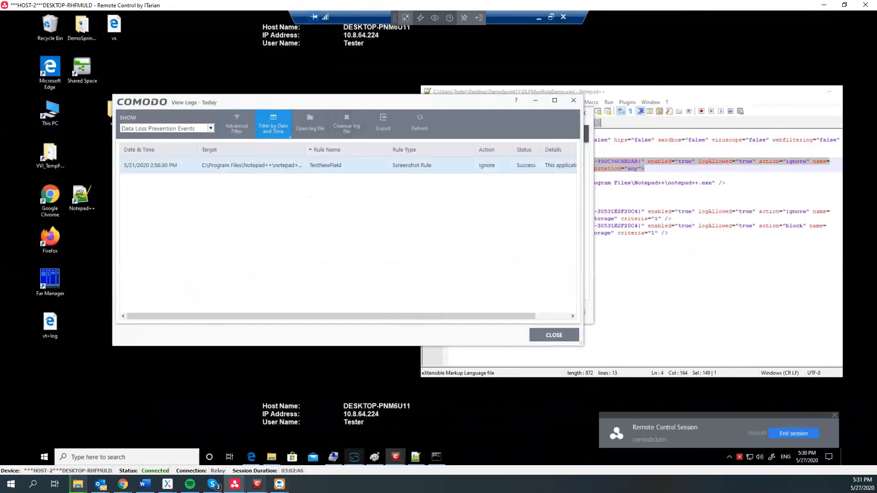
mouse_move(333, 457)
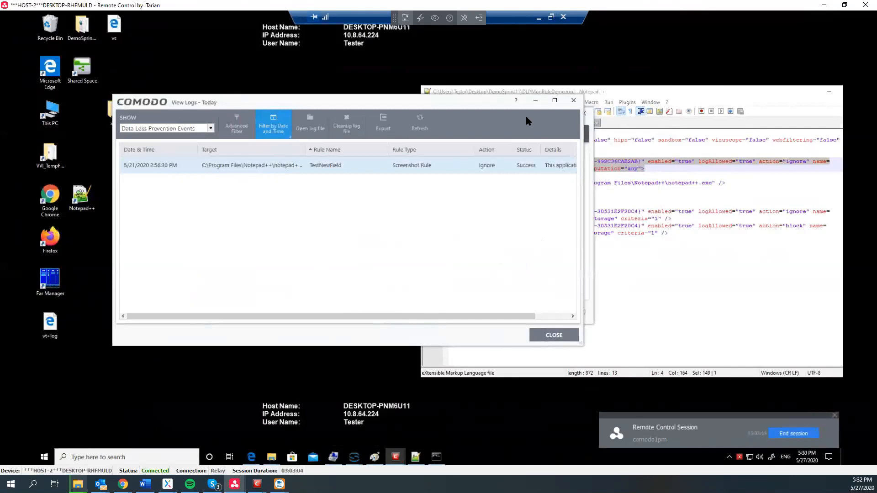
- Minimize View Logs, show the Manage Protection switches, and check the x64 folder's contents
click(533, 101)
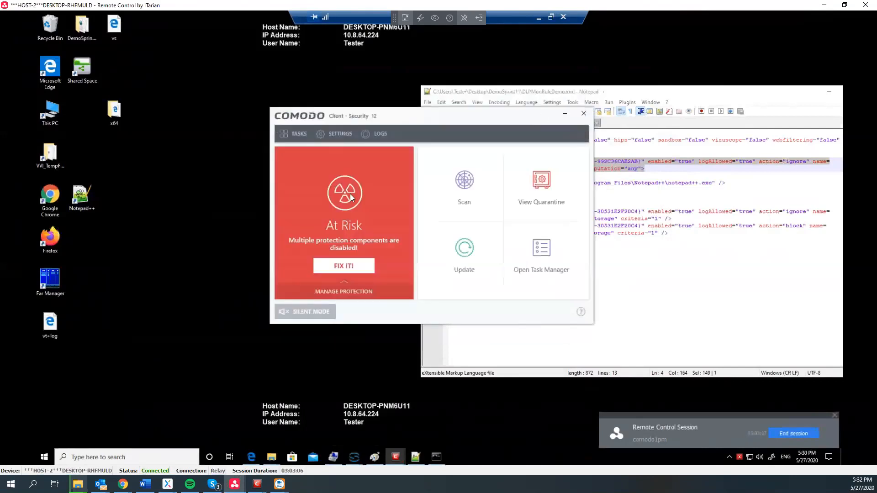
click(325, 292)
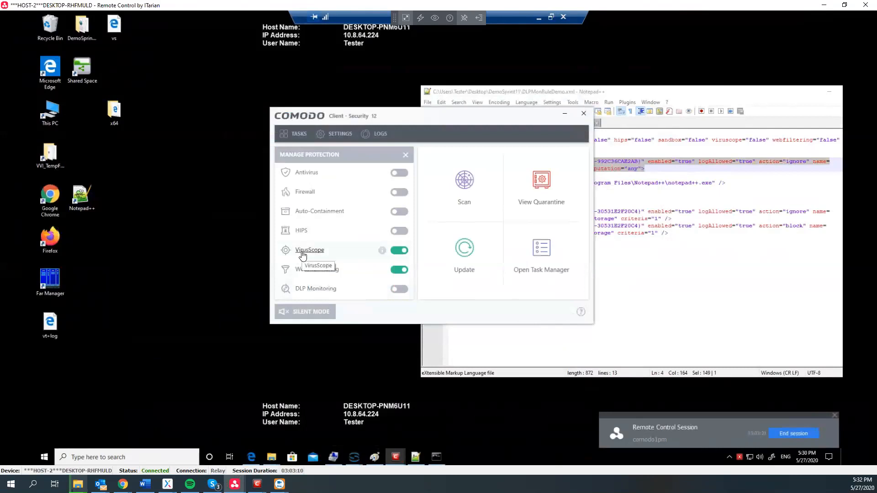
click(118, 109)
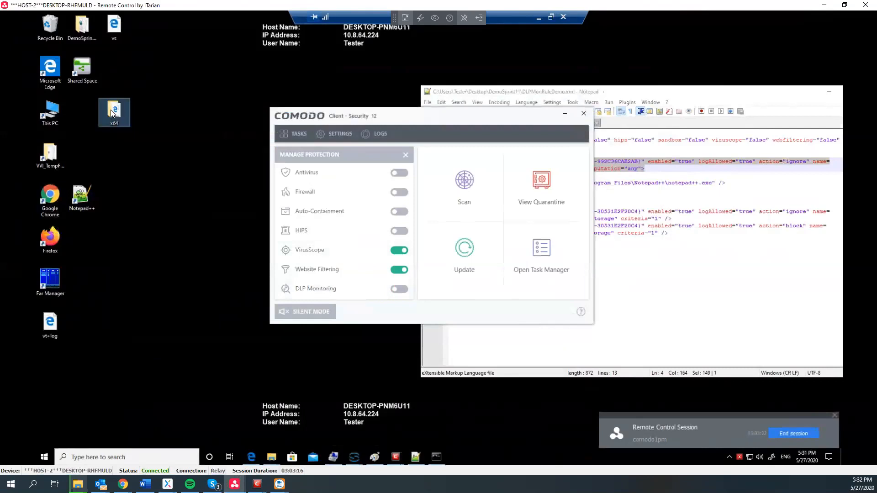
double_click(112, 114)
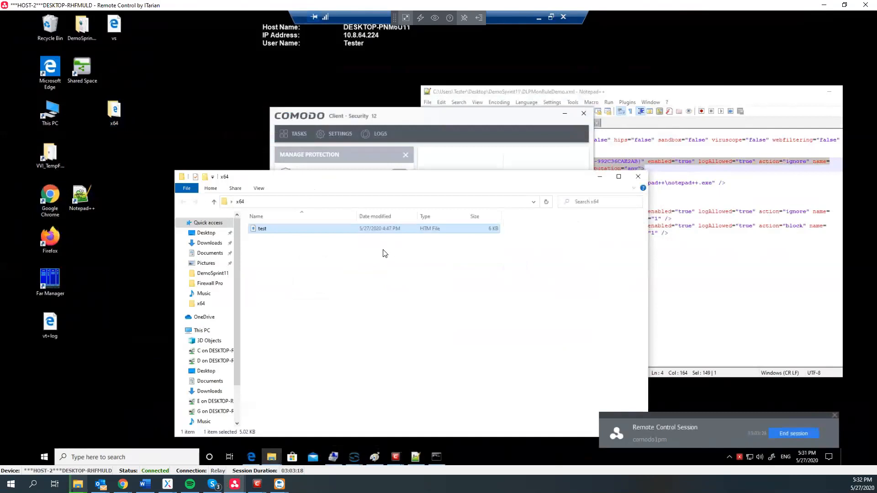
click(599, 179)
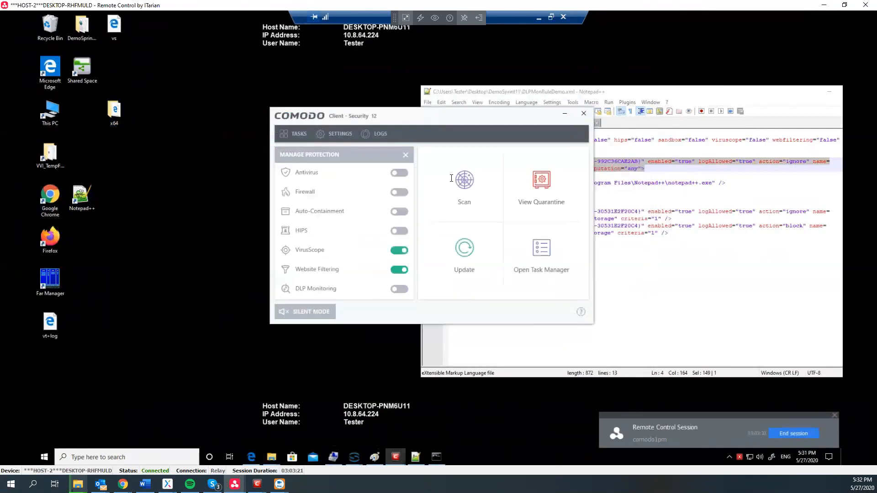
- Export the VirusScope Events log to an HTML file named demo
click(370, 137)
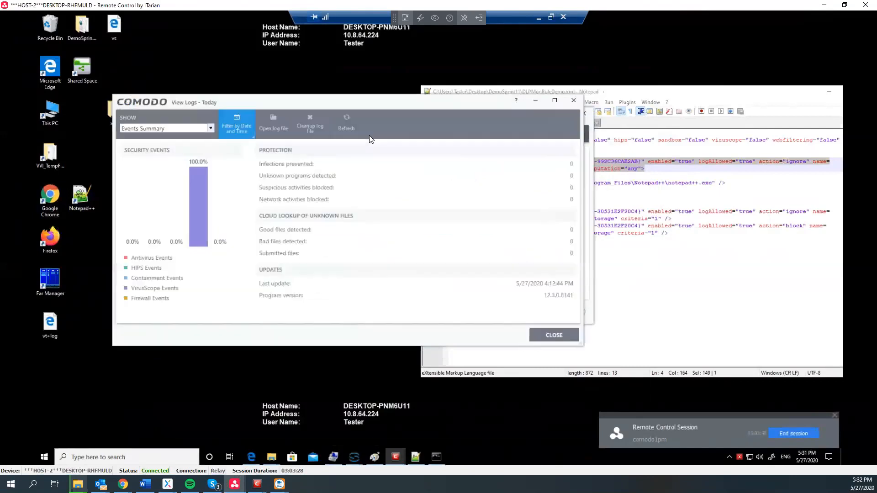
click(166, 128)
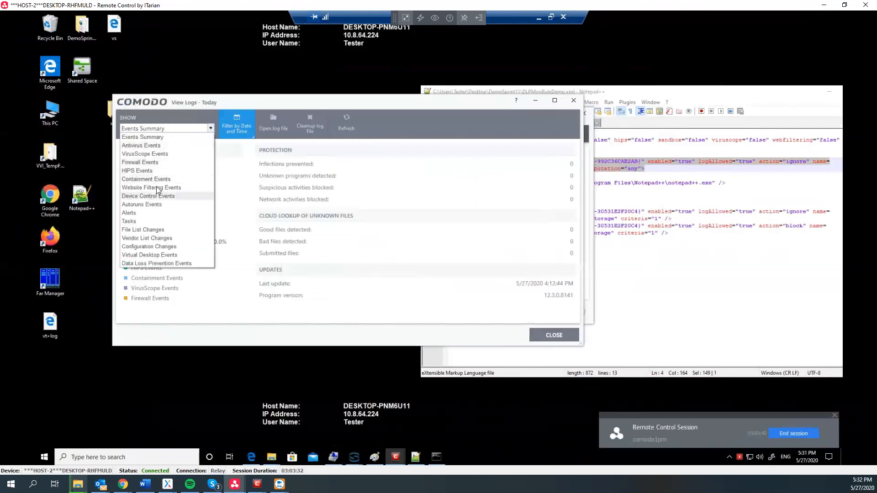
click(166, 155)
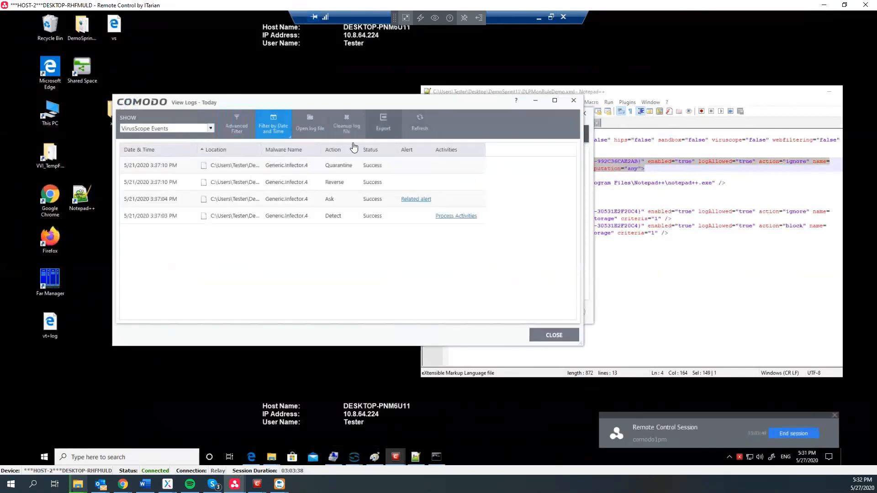
click(384, 123)
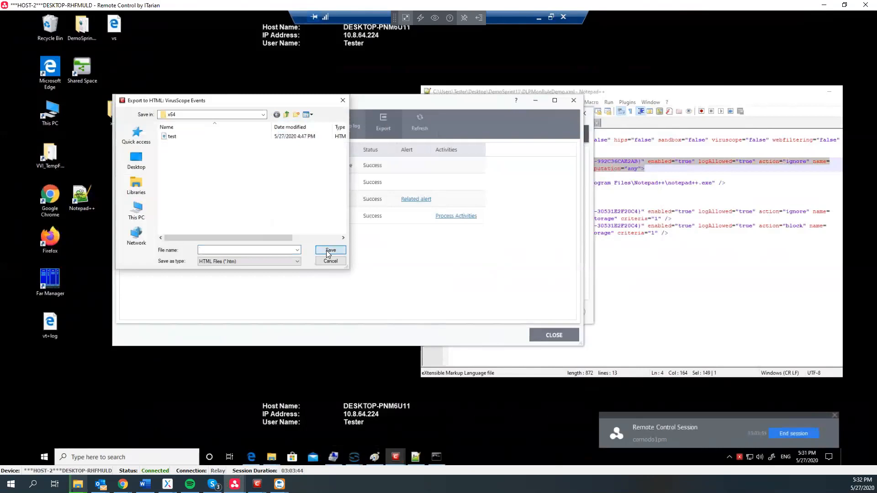
text(dempo)
click(330, 250)
- Open the x64 folder and launch the exported demo report
double_click(109, 111)
click(279, 238)
drag(277, 234, 305, 229)
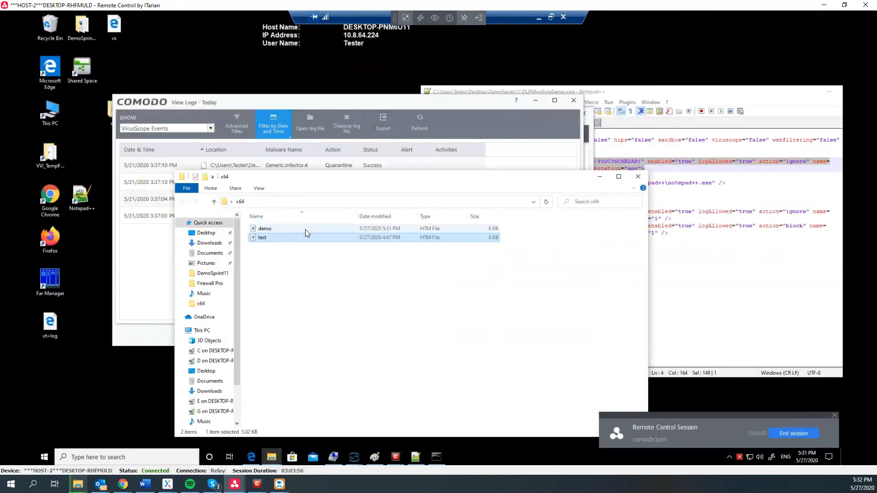
double_click(305, 229)
- Review demo.htm's four VirusScope events, highlighting the User Name and User SID headers, then minimize Edge
double_click(286, 233)
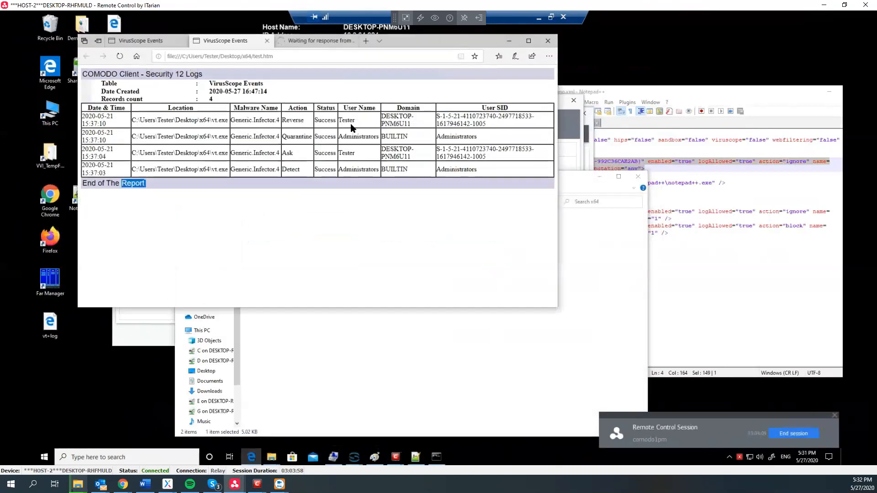
drag(344, 109, 389, 111)
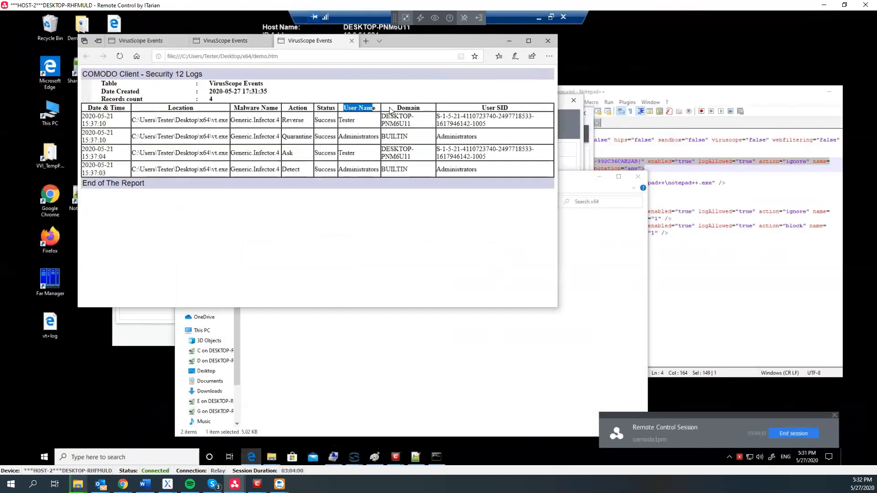
triple_click(521, 108)
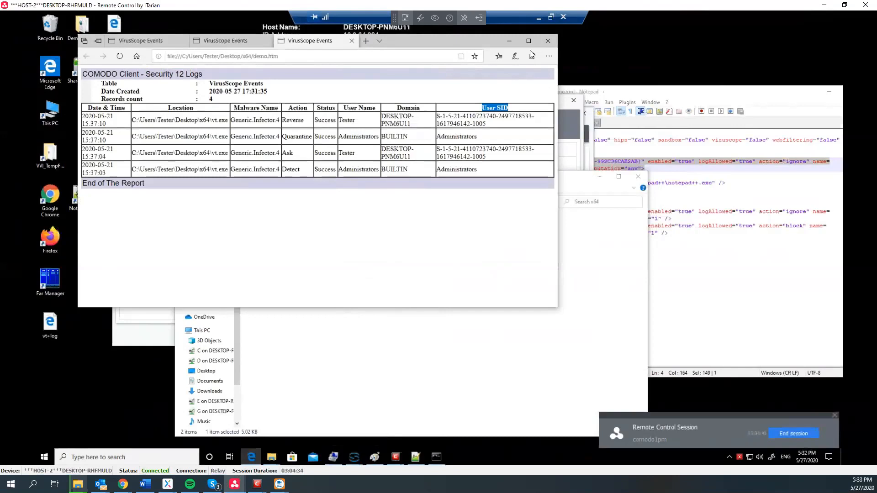
click(509, 41)
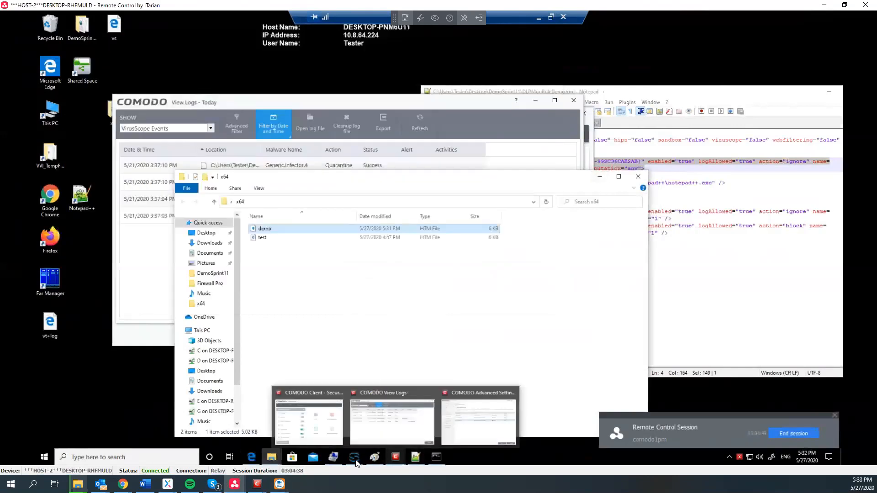
- Maximize Sqliteman's cislogs.sdb and inspect the vsevents CommonInfoUserSid and CommonInfoUserName columns
mouse_move(356, 463)
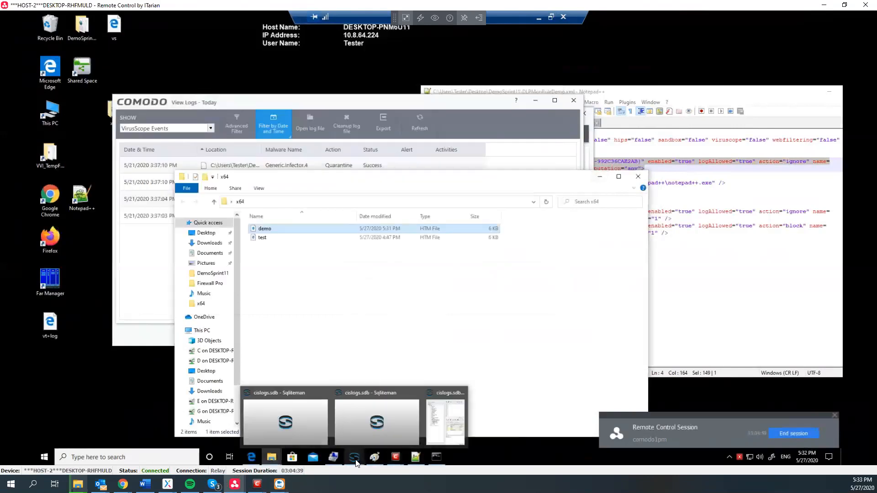
click(434, 418)
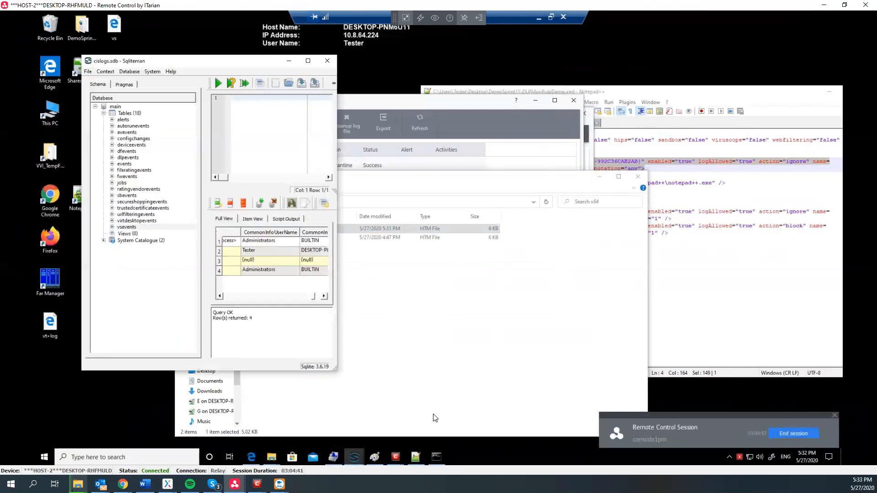
double_click(259, 67)
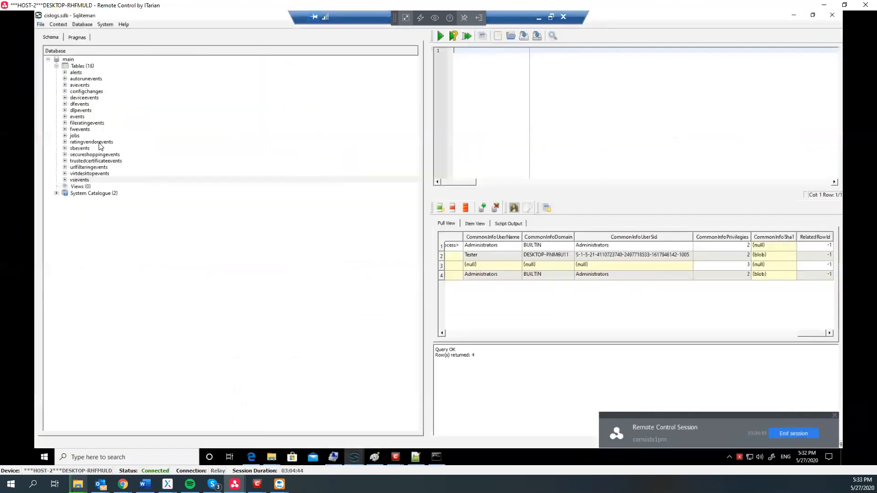
click(75, 182)
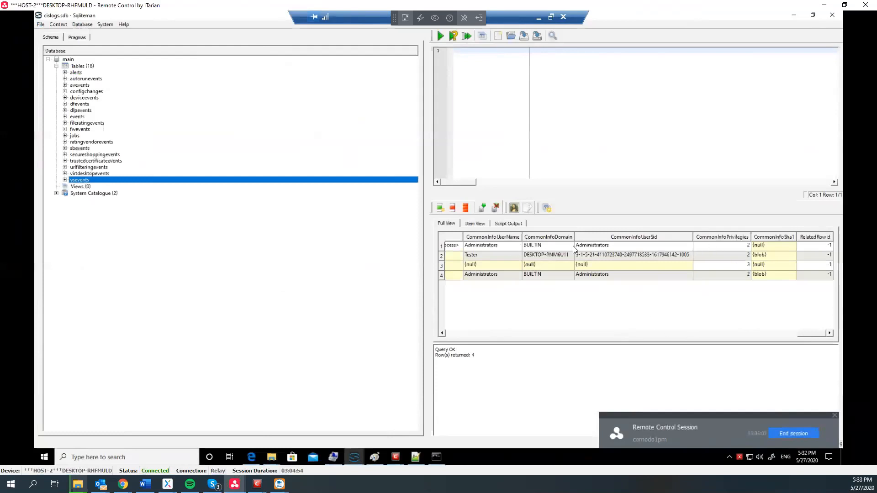
click(660, 237)
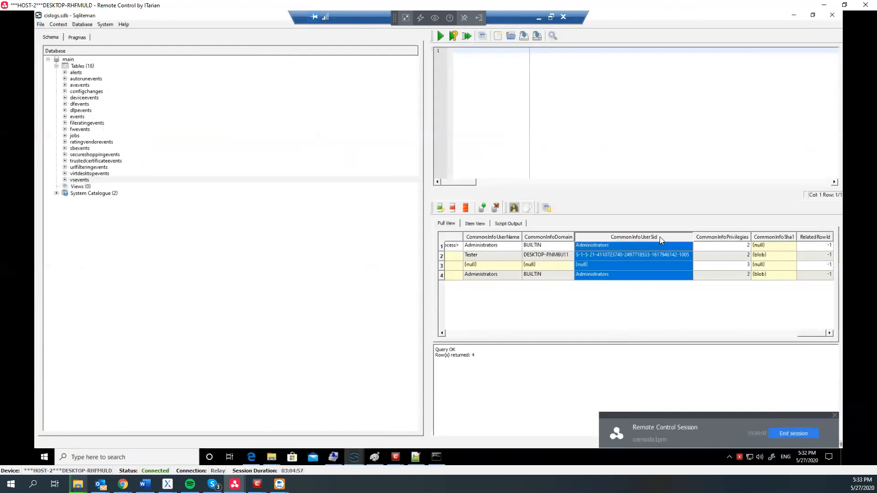
click(507, 238)
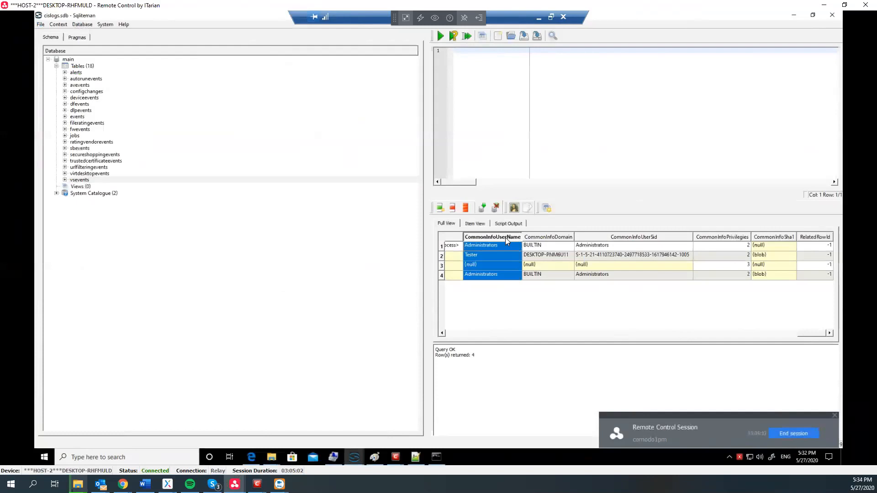
- Minimize Sqliteman and the x64 folder window
click(794, 16)
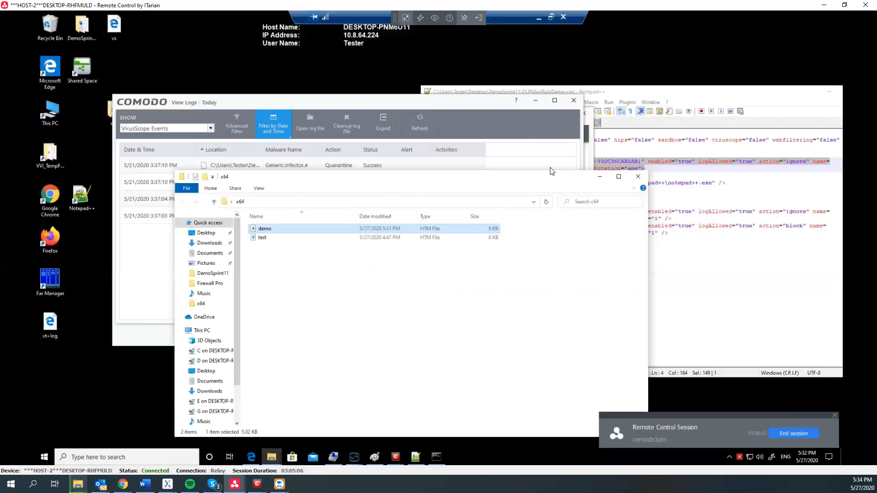
drag(539, 160, 534, 158)
click(578, 164)
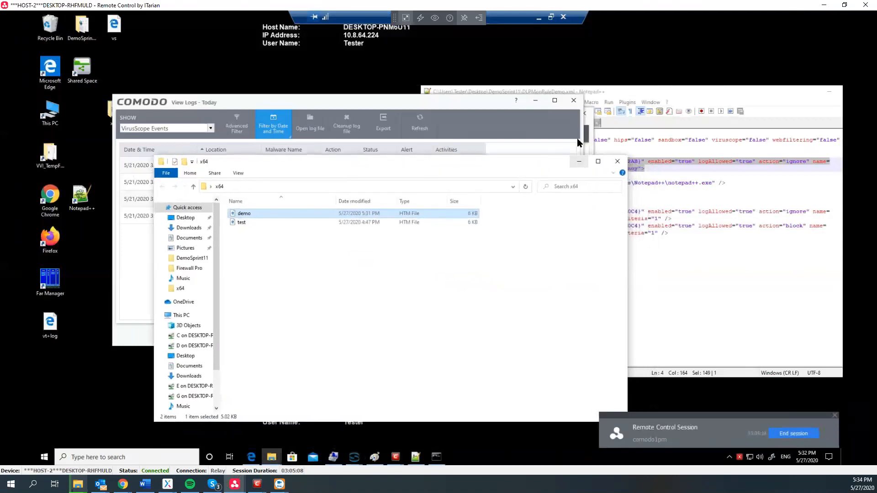
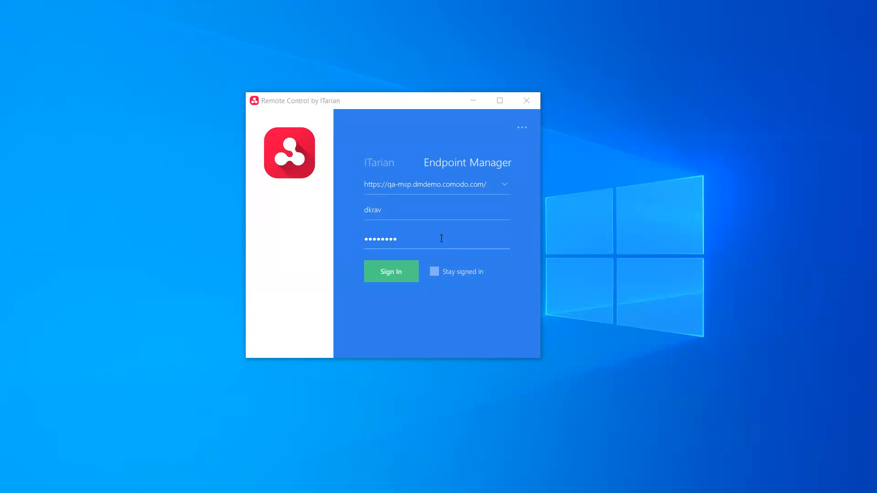
- Sign in with the saved server, username and password, and get the expired-password banner
click(383, 271)
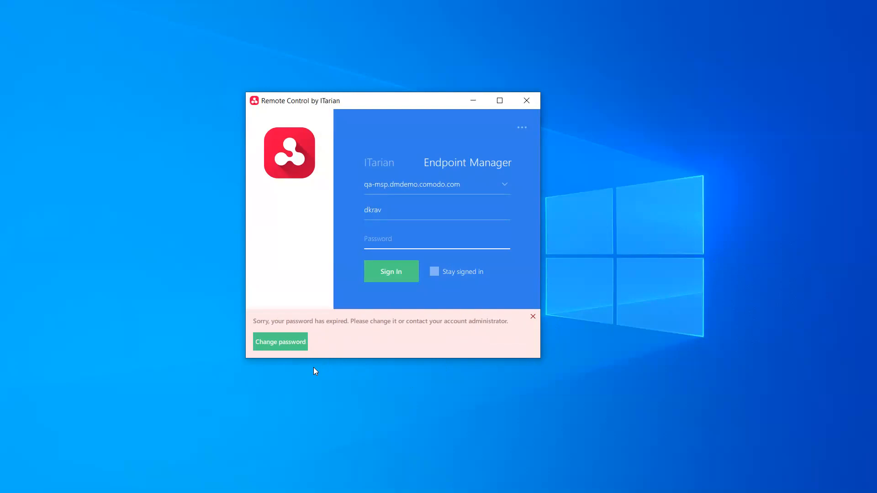
- Follow Change password, log in to the web portal in Chrome, then minimize the browser
click(270, 345)
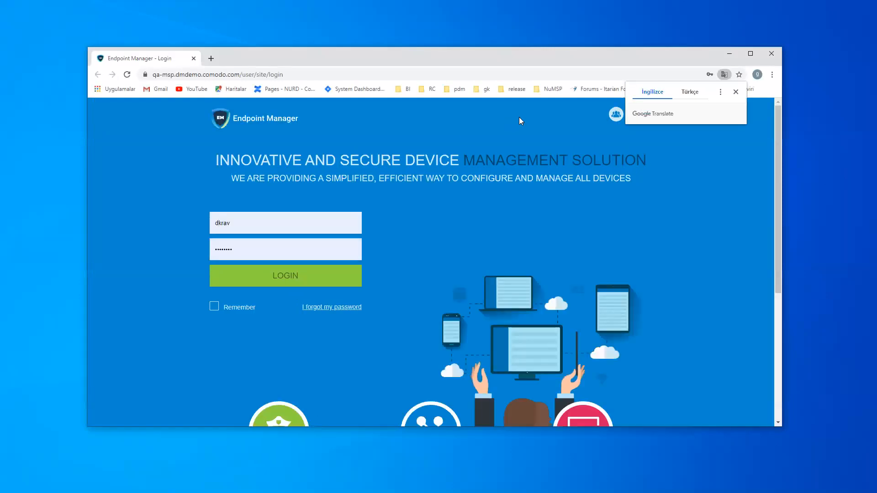
click(291, 276)
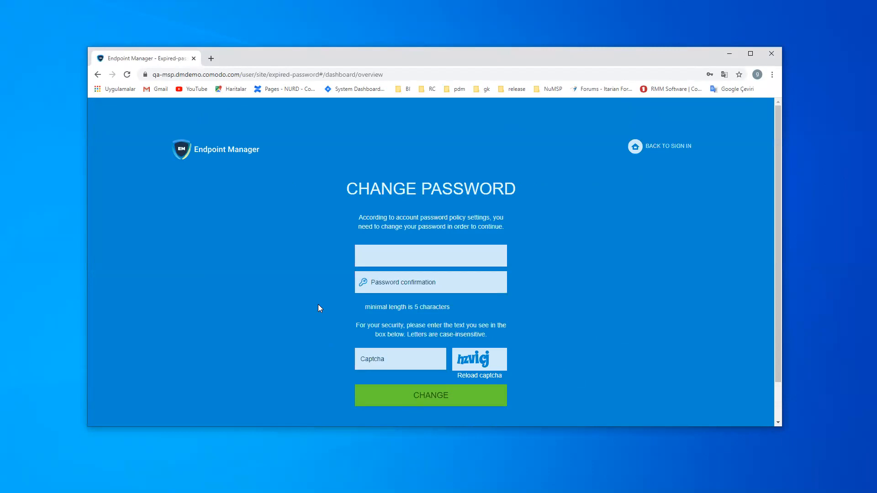
click(729, 53)
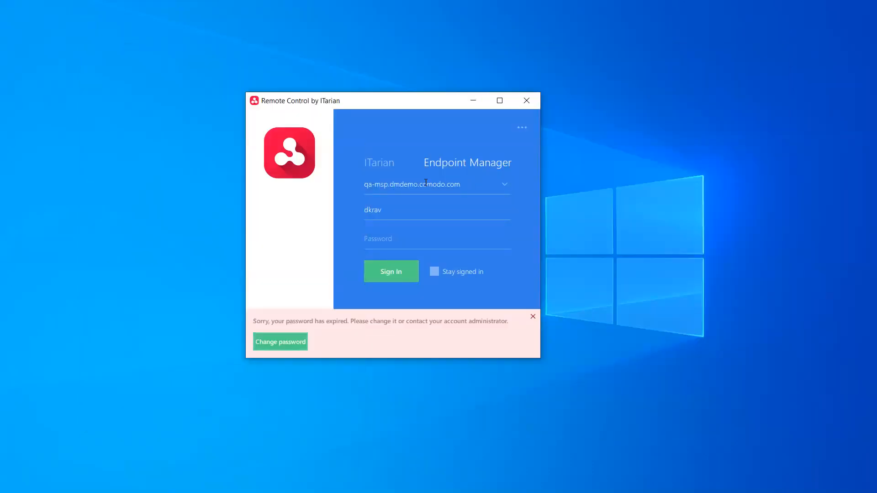
- Sign in on the pasted staging server address as the username with '1' appended, plus its password
key(ctrl+a)
key(BackSpace)
text(nt11stag2msp-msp.dmdemo.comodo.com)
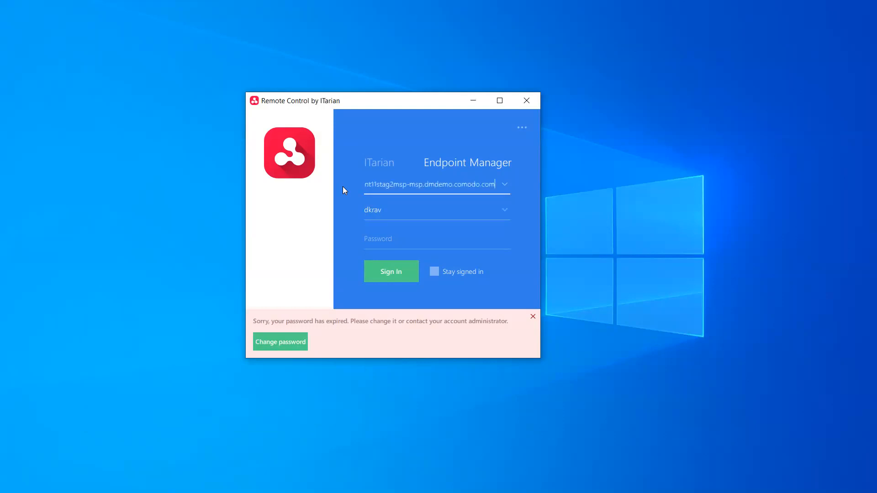
click(393, 206)
text(1)
click(388, 237)
text(******)
key(Return)
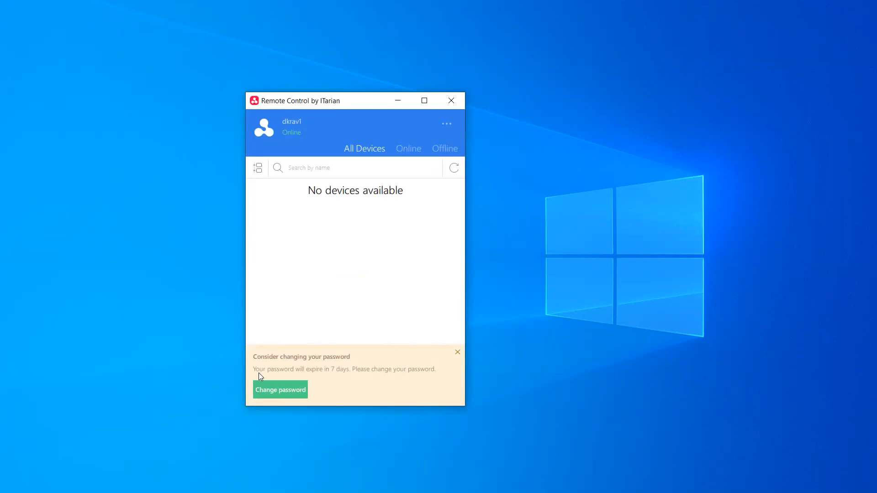
- Follow the soon-expiring password warning, log in to the Endpoint Manager portal and bring up Change Password
click(280, 393)
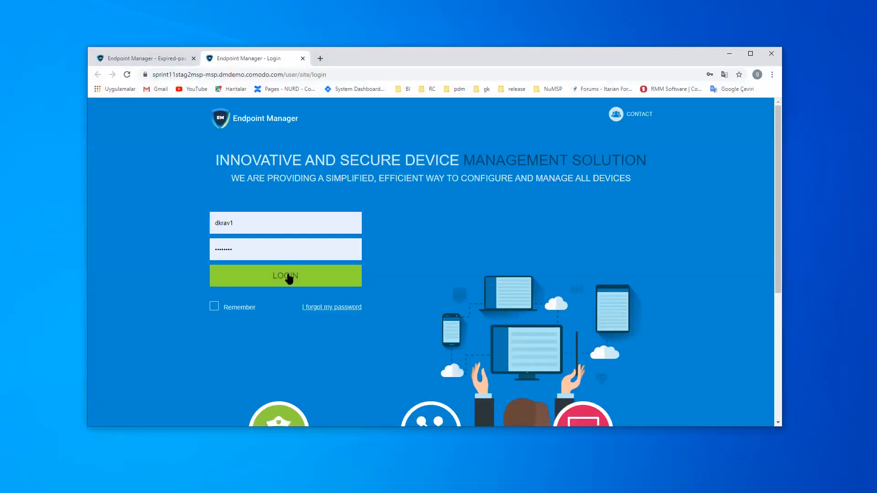
click(288, 277)
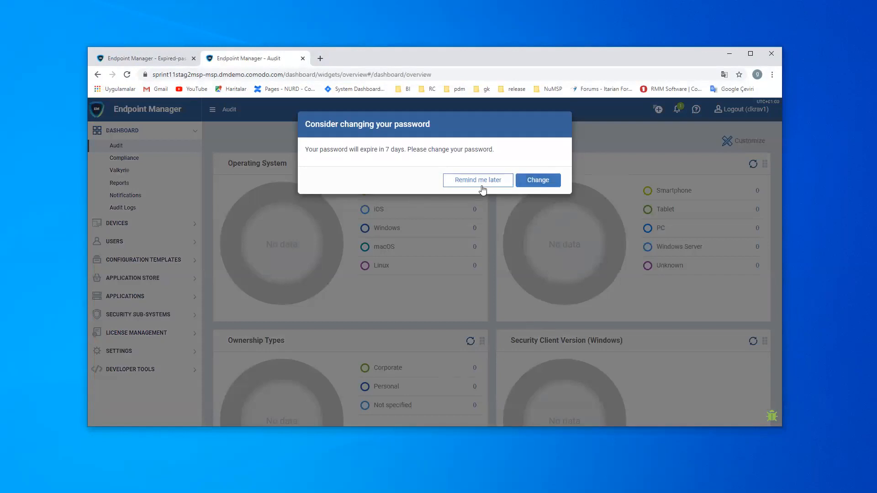
click(526, 183)
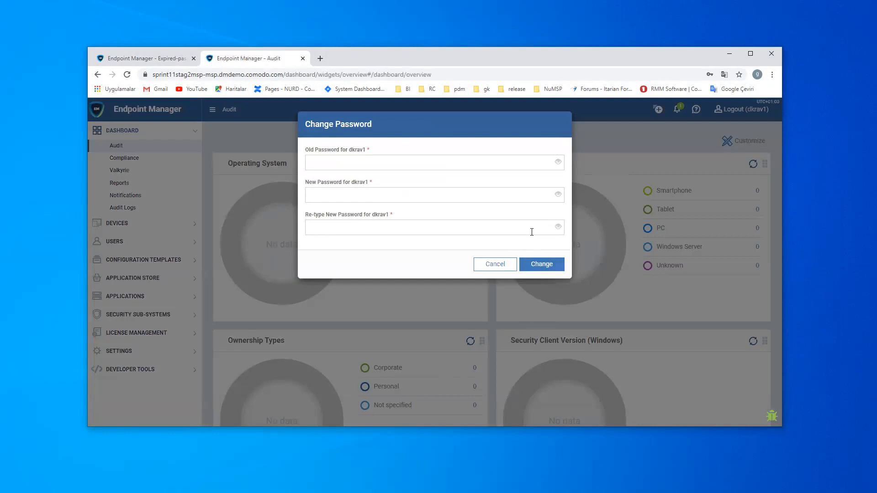
- Cancel the Change Password dialog, keeping the current password
click(495, 264)
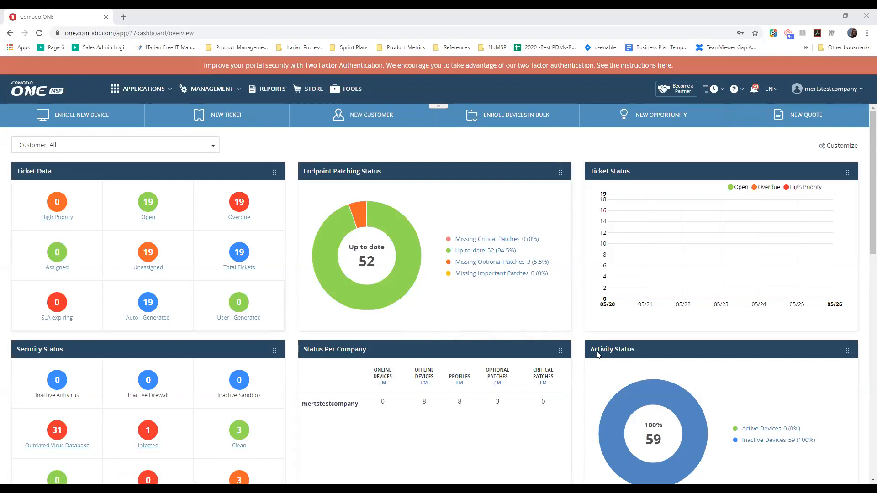
- Go to Management > Applications and show the Billing history
click(216, 93)
click(228, 195)
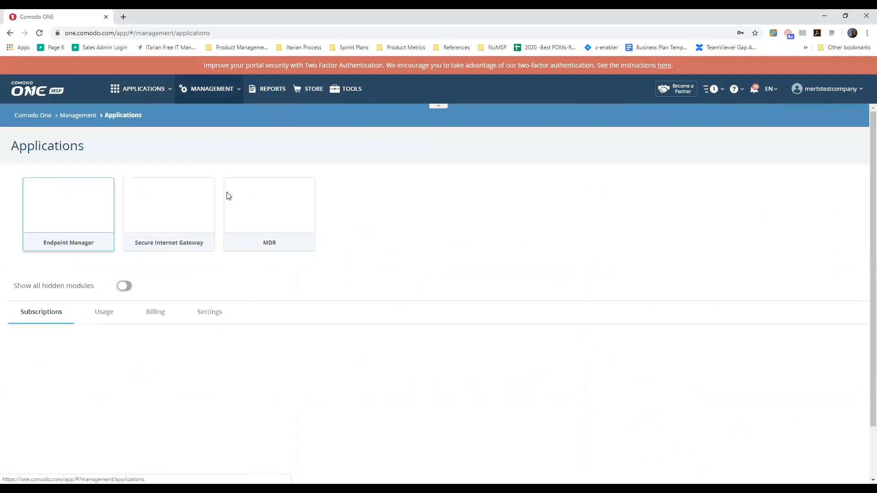
click(165, 316)
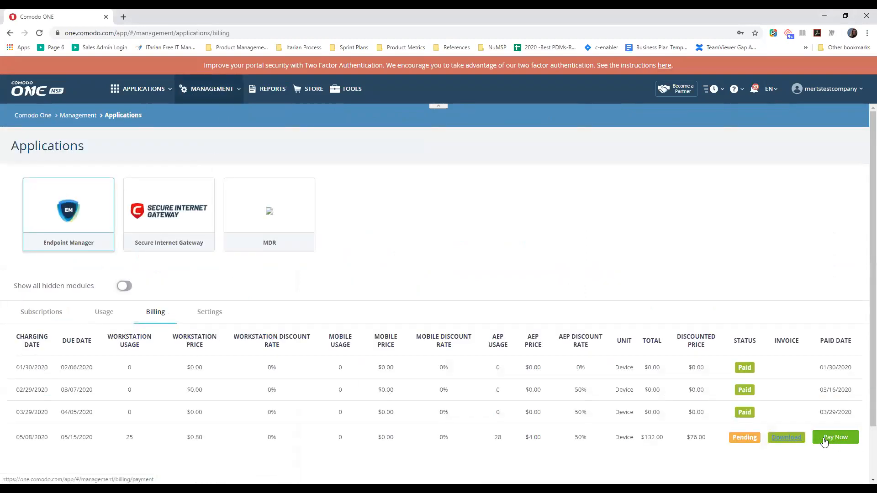
click(227, 89)
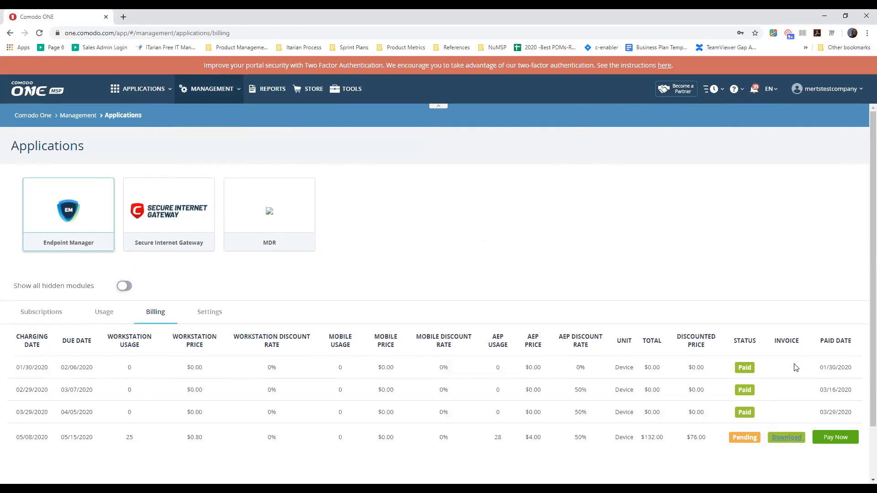
- Download the pending May 2020 invoice, view the $76.00 PDF, then return to the Comodo ONE tab
click(788, 438)
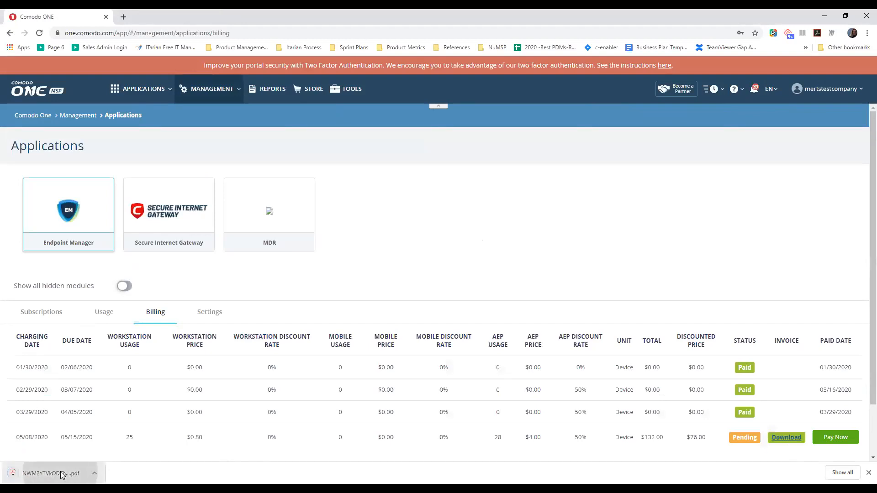
click(62, 475)
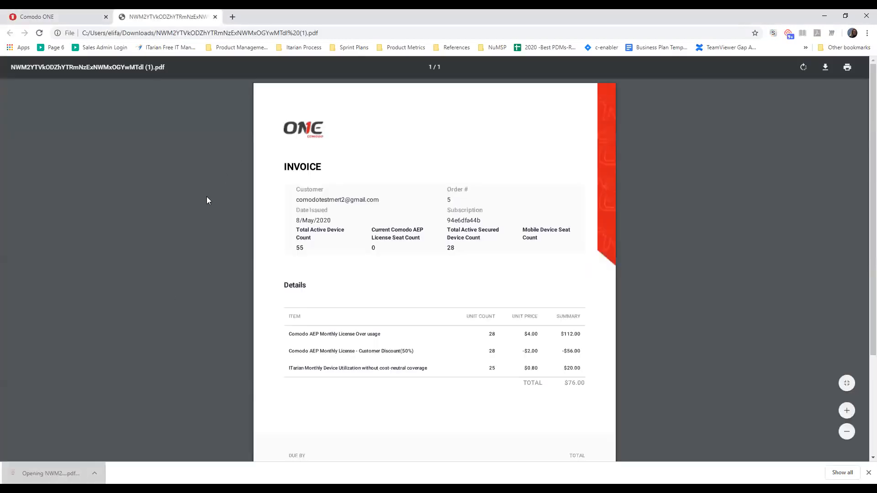
scroll(543, 320, down, 3)
scroll(511, 338, up, 3)
click(33, 14)
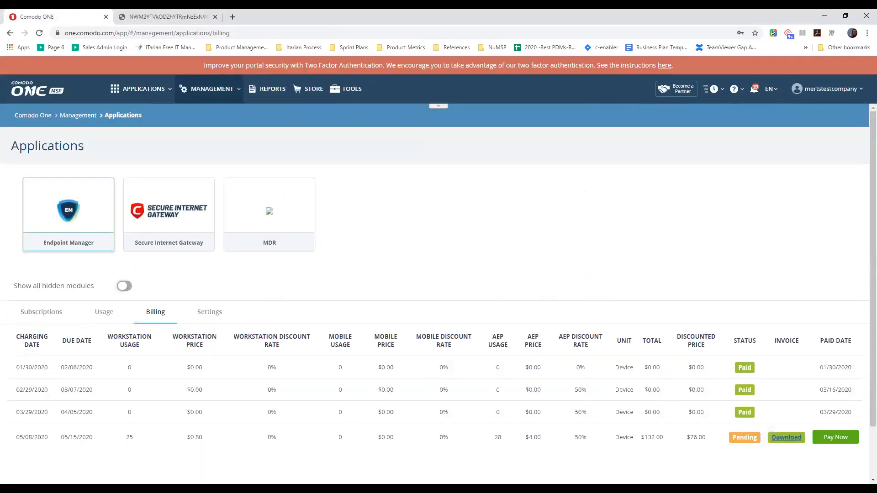